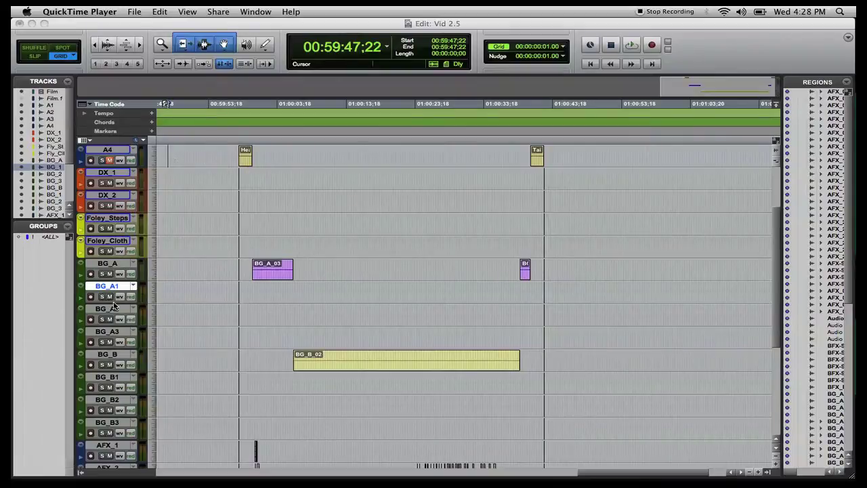
# Review the background layout by selecting the BG_B track and both regions on the BG_A track
pyautogui.click(110, 354)
pyautogui.moveTo(111, 358)
pyautogui.mouseDown()
pyautogui.moveTo(119, 279)
pyautogui.moveTo(110, 355)
pyautogui.mouseUp()
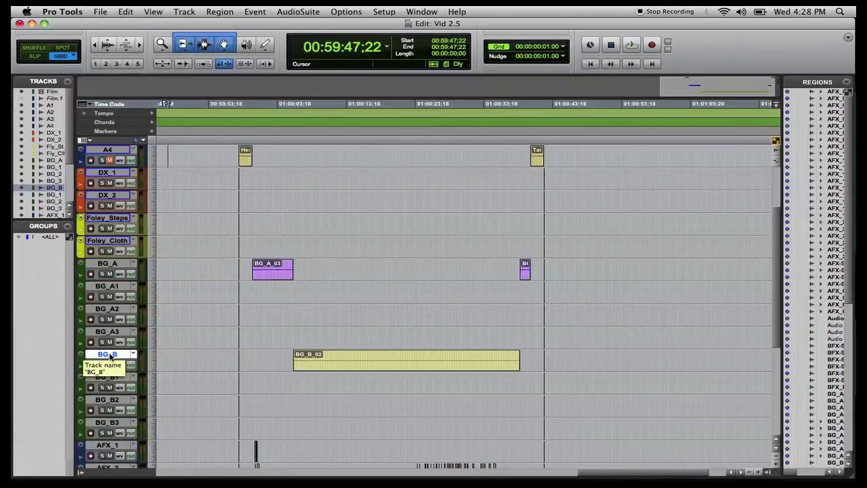
pyautogui.click(265, 279)
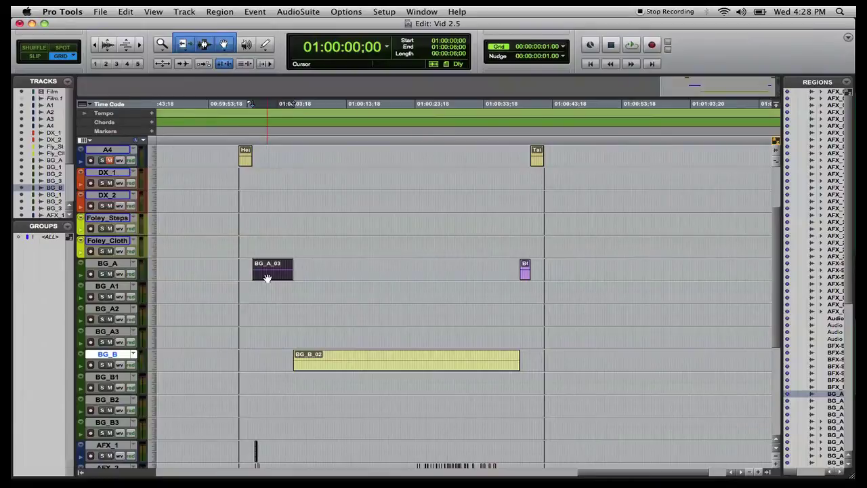
pyautogui.click(527, 277)
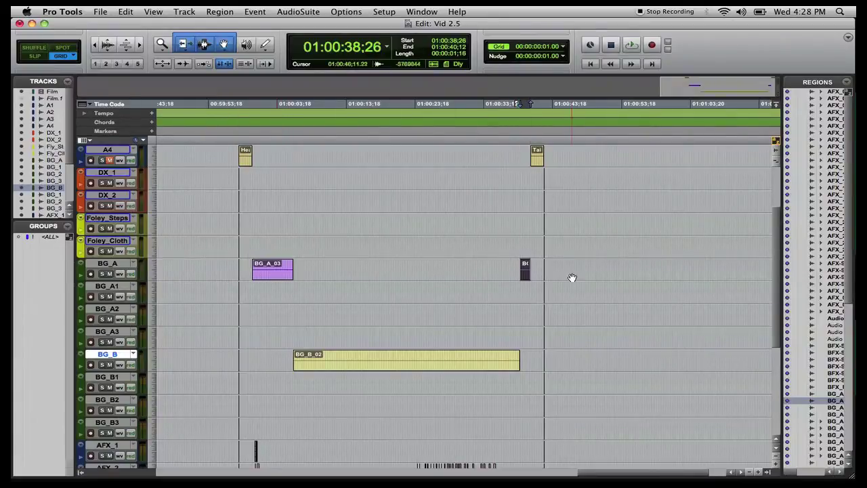
pyautogui.click(273, 276)
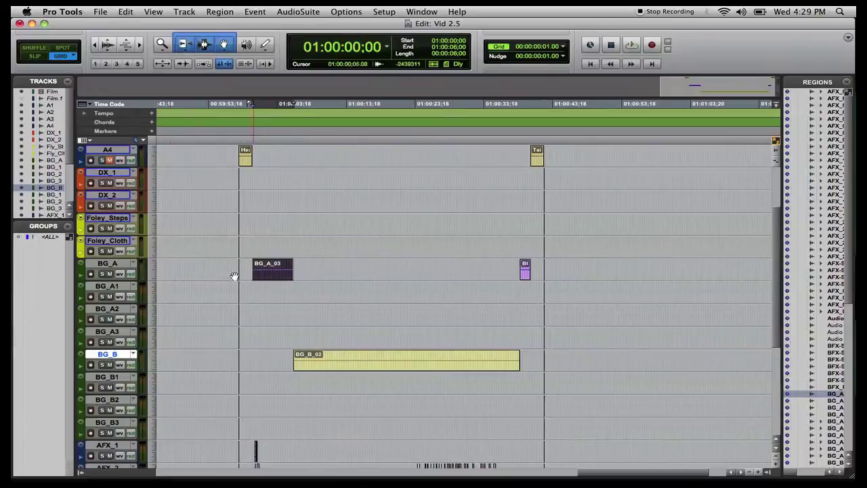
# Add one mono and one stereo audio track directly below the BG_A track
pyautogui.click(110, 266)
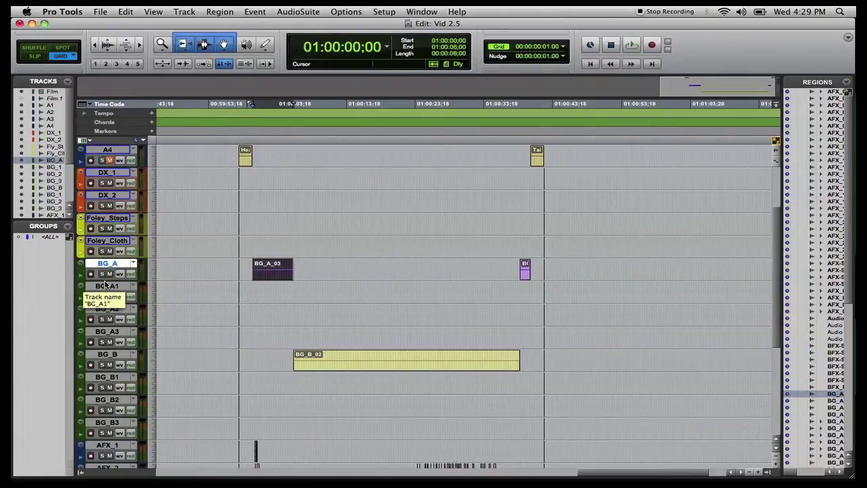
pyautogui.press('super+shift+n')
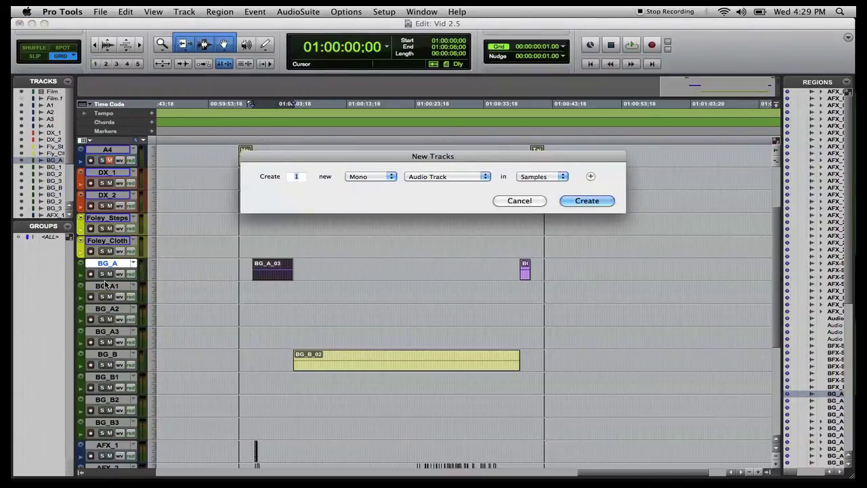
pyautogui.click(590, 177)
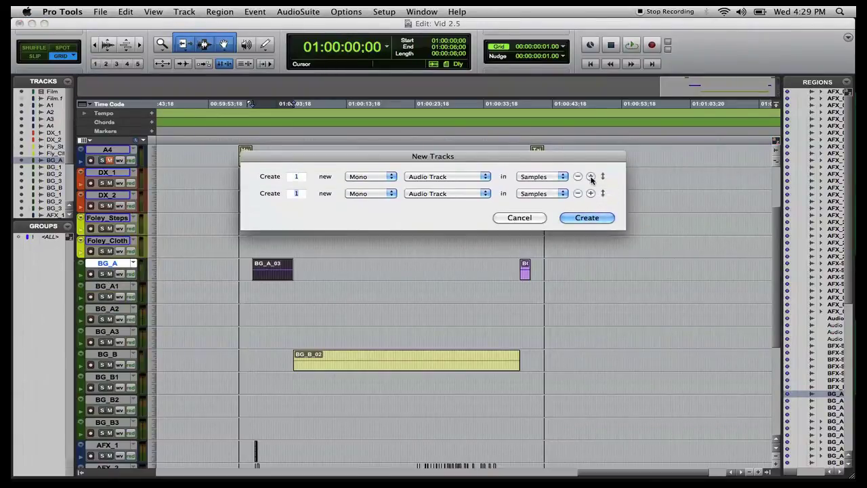
pyautogui.press('super+Right')
pyautogui.press('Return')
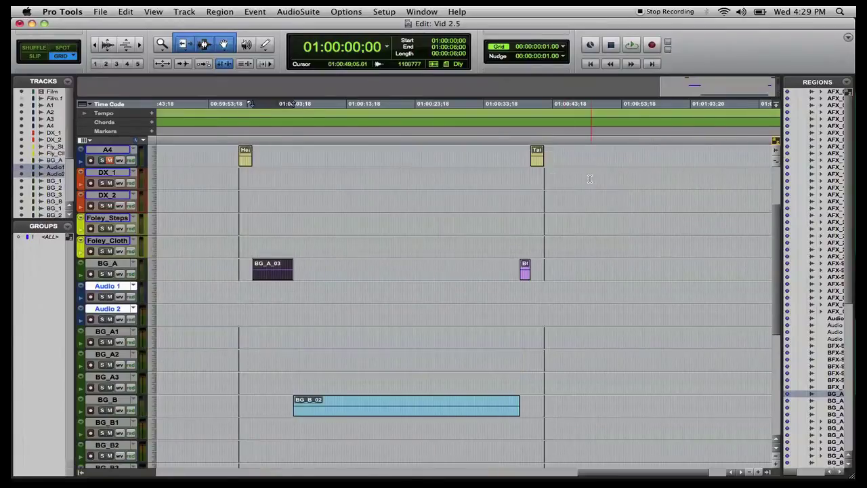
# Color the new Edit_Mono and Edit_Stereo tracks bright green and move Edit_Mono directly below BG_B1
pyautogui.doubleClick(81, 296)
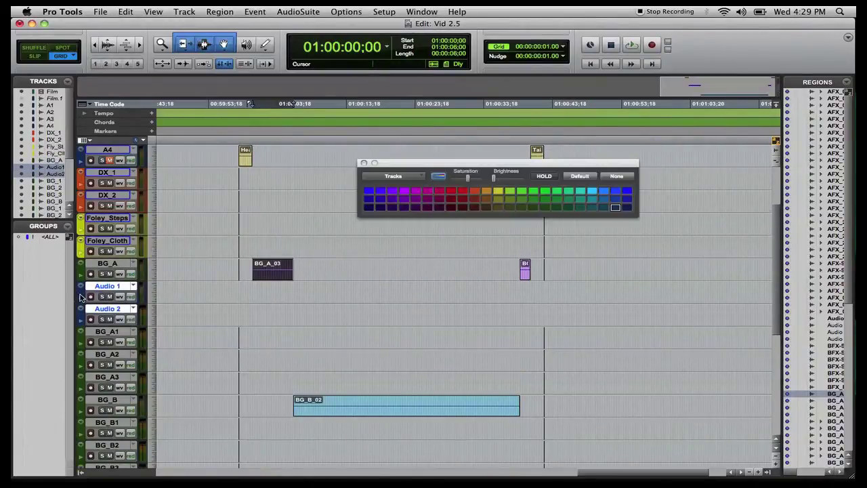
pyautogui.click(534, 192)
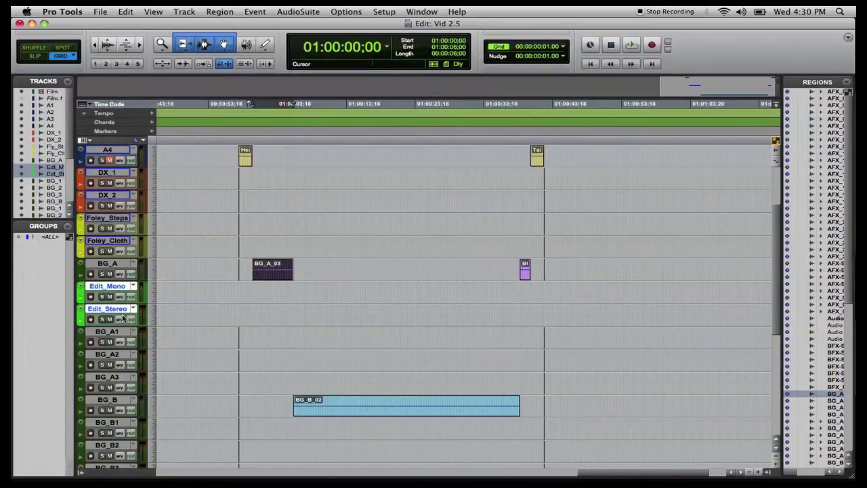
pyautogui.click(108, 263)
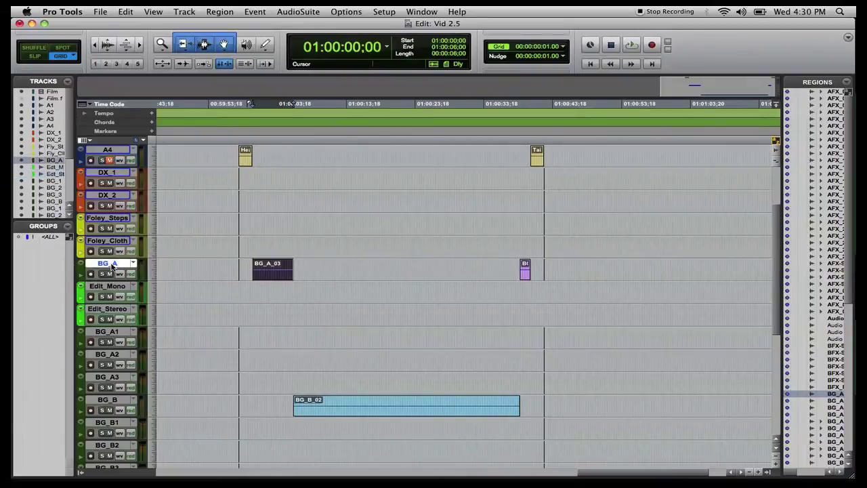
pyautogui.moveTo(110, 288); pyautogui.dragTo(103, 439)
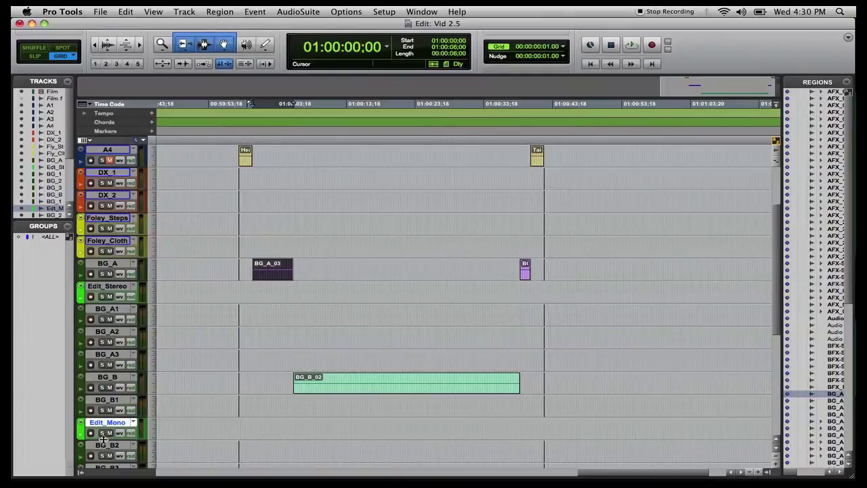
# Open the Workspace browser and expand Macintosh HD down to the contents of the film folder on the user's Desktop
pyautogui.hotkey('alt', ';')
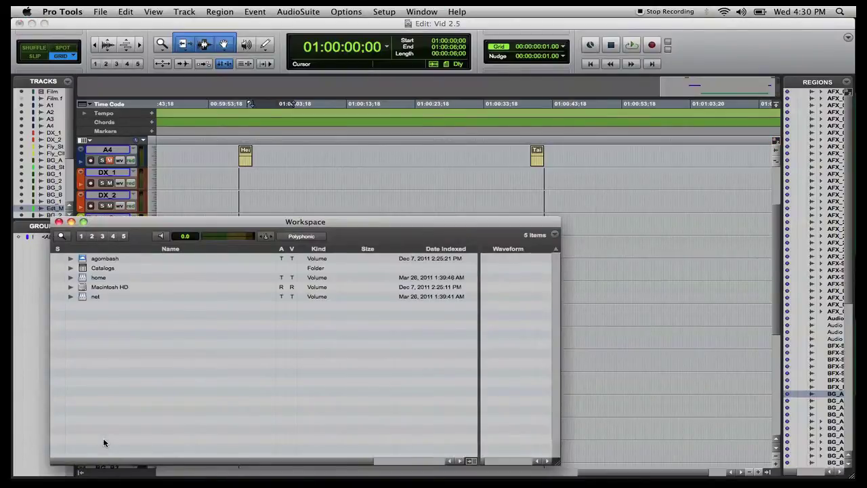
pyautogui.click(416, 14)
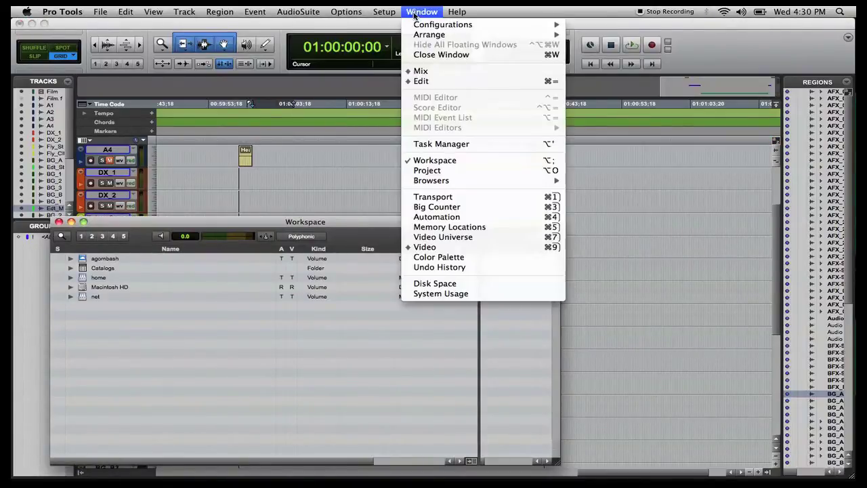
pyautogui.click(282, 230)
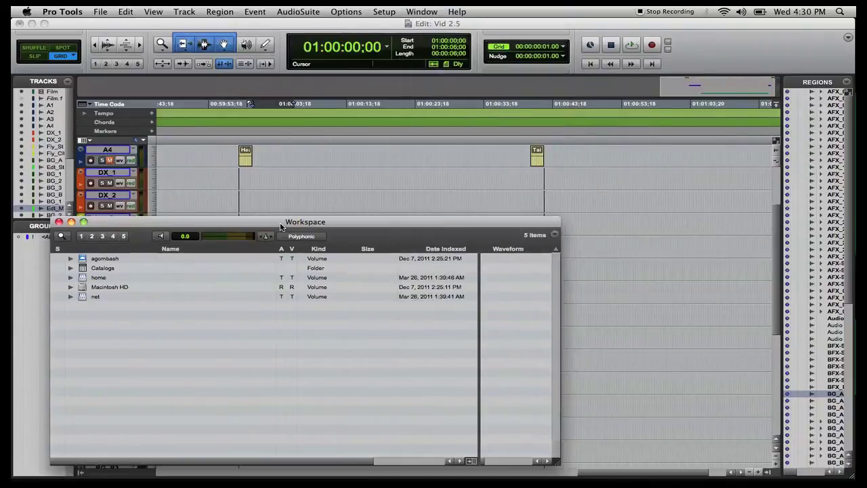
pyautogui.click(70, 287)
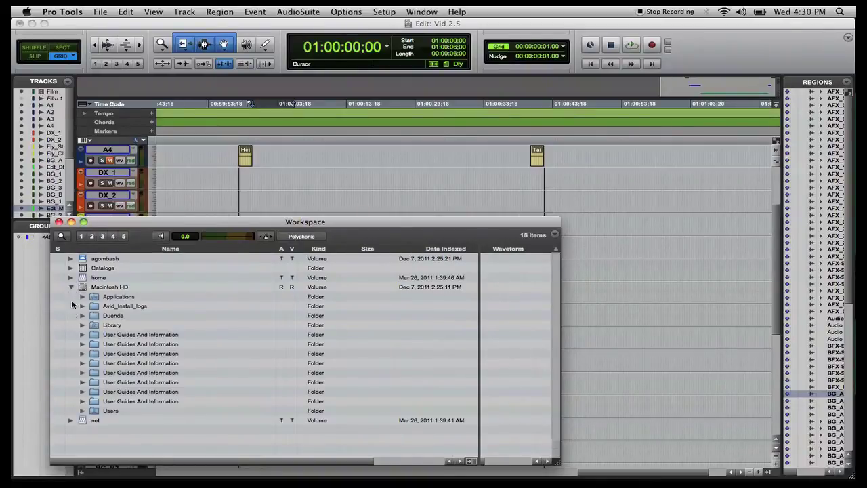
pyautogui.click(81, 410)
pyautogui.click(94, 420)
pyautogui.scroll(-5, 144, 409)
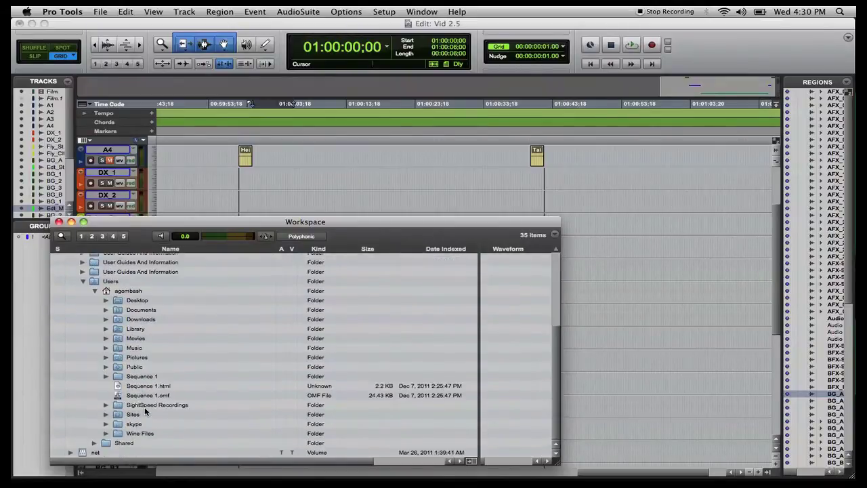
pyautogui.click(105, 300)
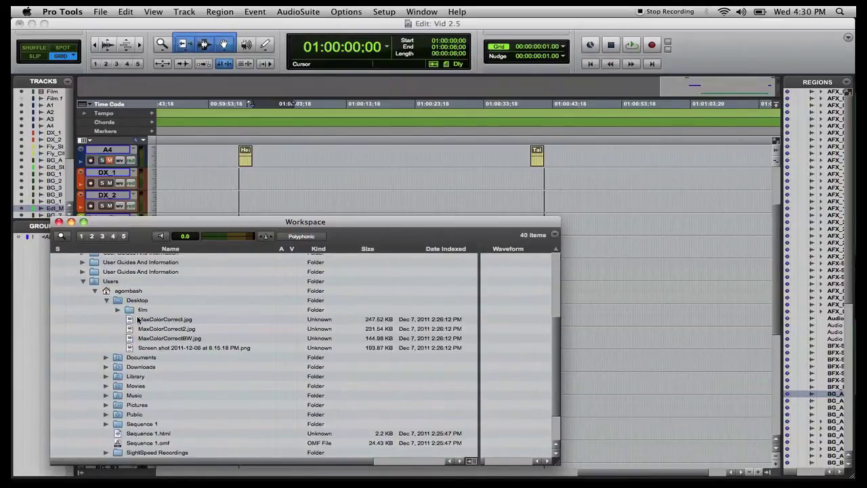
pyautogui.click(118, 310)
pyautogui.scroll(-3, 190, 290)
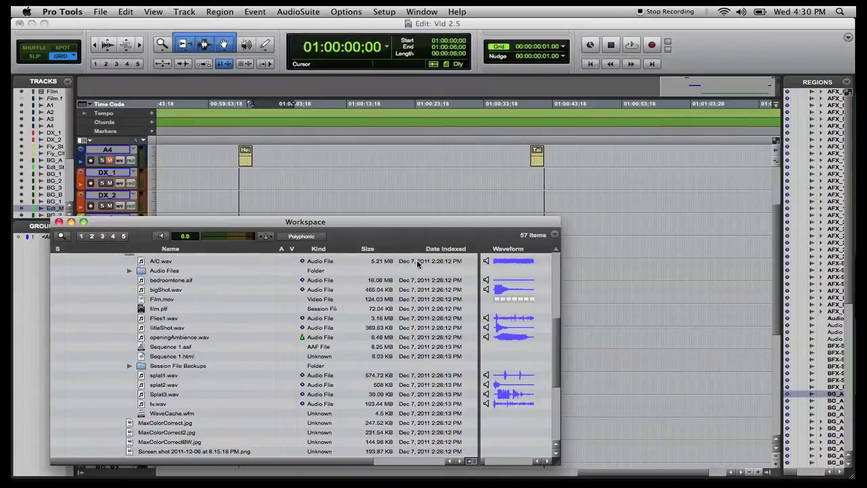
pyautogui.moveTo(409, 231); pyautogui.dragTo(441, 192)
# Audition the A/C.wav sound file in the Workspace browser
pyautogui.click(519, 226)
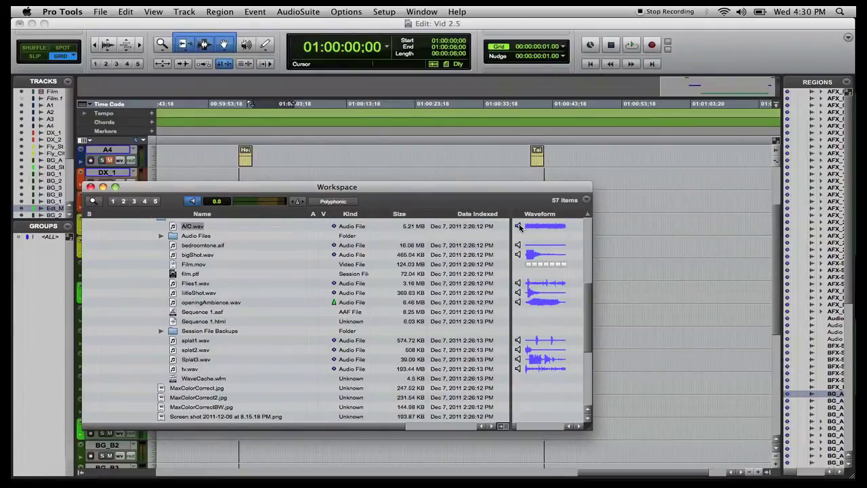
pyautogui.click(519, 227)
pyautogui.click(519, 226)
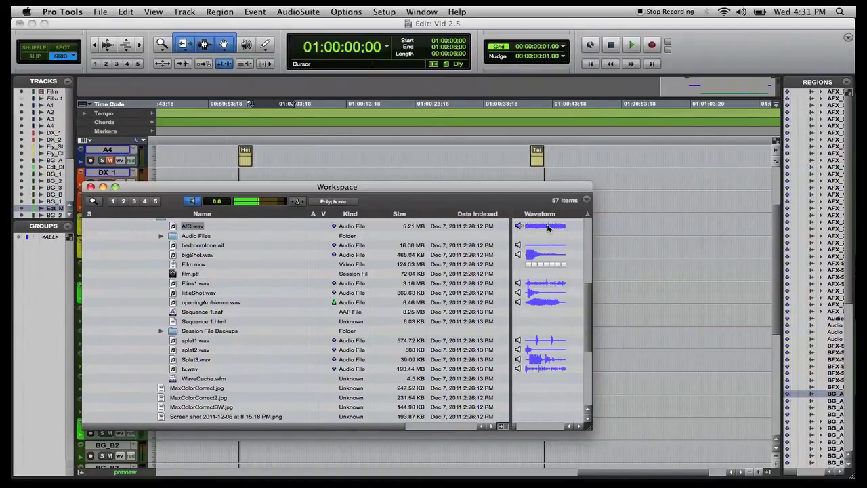
pyautogui.click(519, 226)
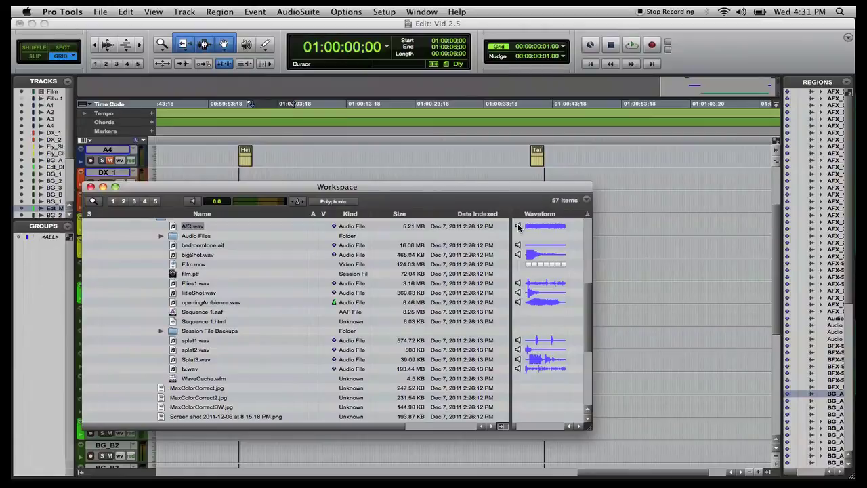
pyautogui.click(519, 227)
pyautogui.click(518, 227)
# Import A/C.wav, bedroomtone.aif, openingAmbience.wav and tv.wav into the region list and close the Workspace browser
pyautogui.moveTo(191, 227); pyautogui.dragTo(819, 161)
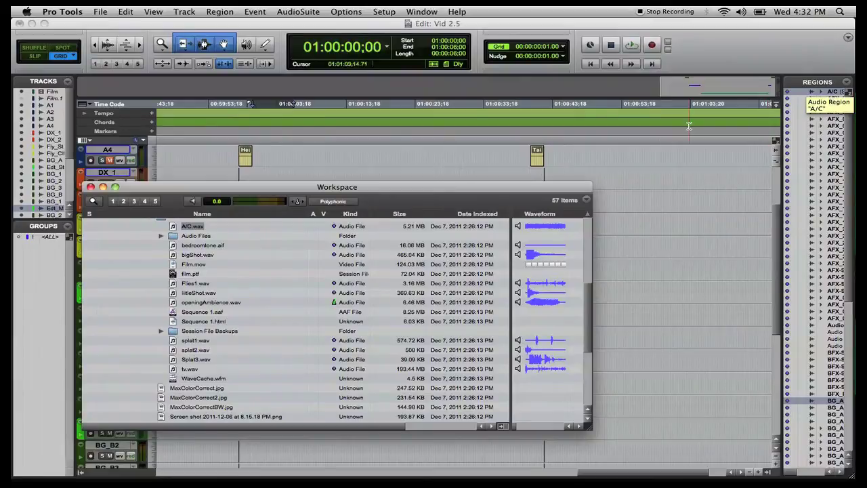
pyautogui.click(202, 247)
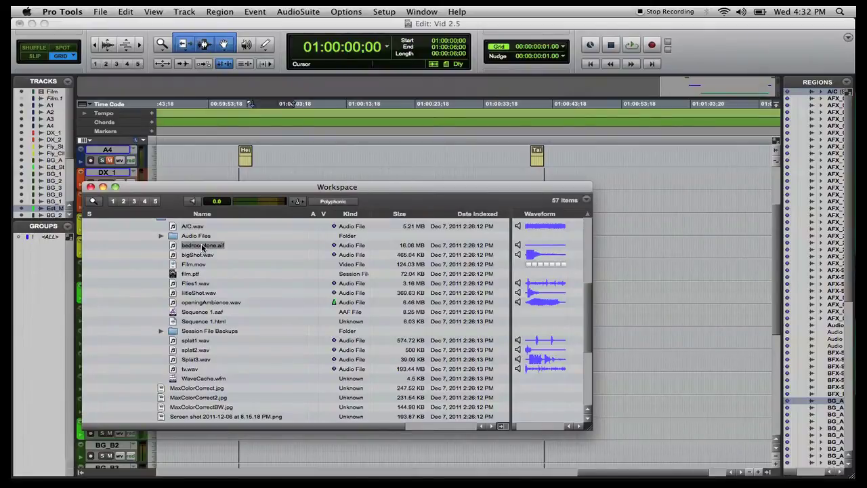
pyautogui.moveTo(202, 247); pyautogui.dragTo(817, 212)
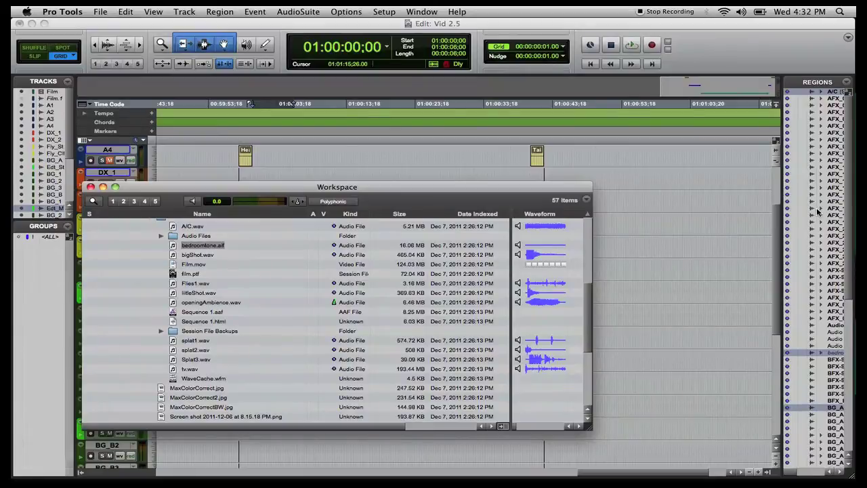
pyautogui.click(193, 303)
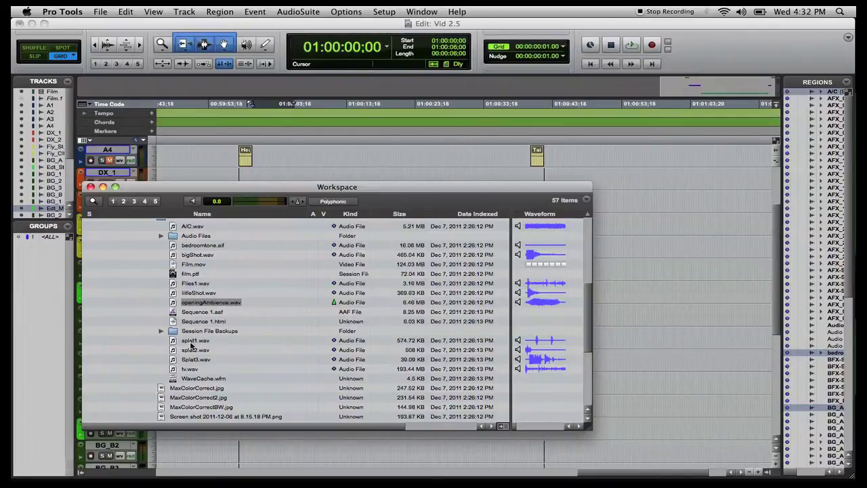
pyautogui.click(187, 370)
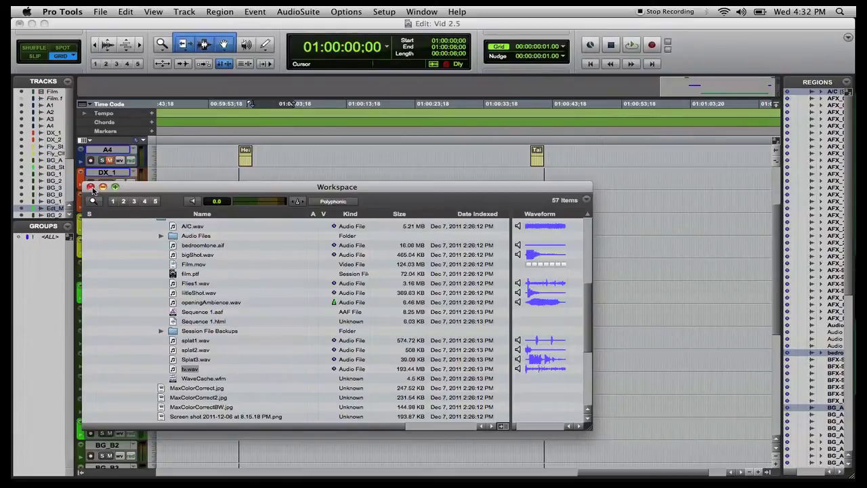
pyautogui.click(91, 188)
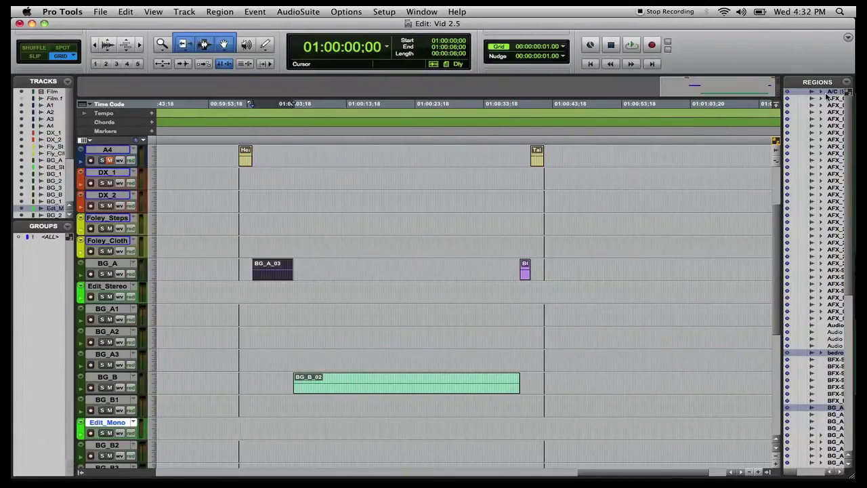
# Place the openingAmbience region on the Edit_Stereo track starting at about 00:59:59;07 and play it back briefly
pyautogui.scroll(-8, 812, 195)
pyautogui.scroll(-1, 810, 208)
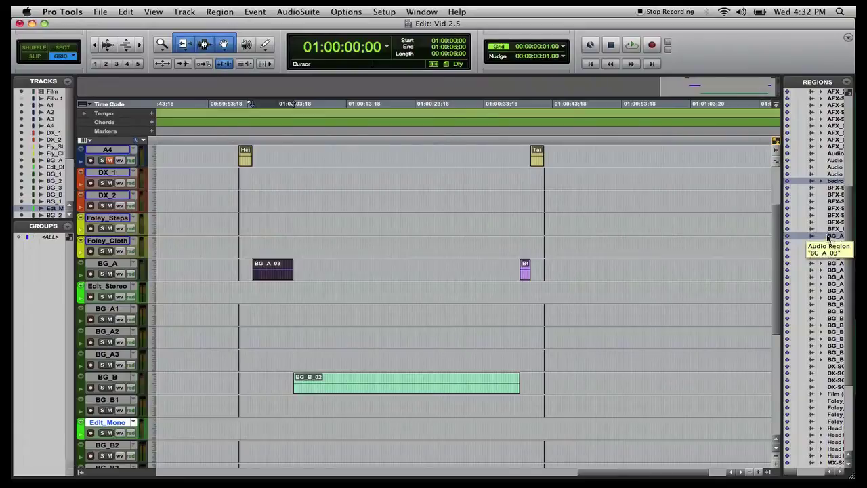
pyautogui.scroll(-6, 825, 210)
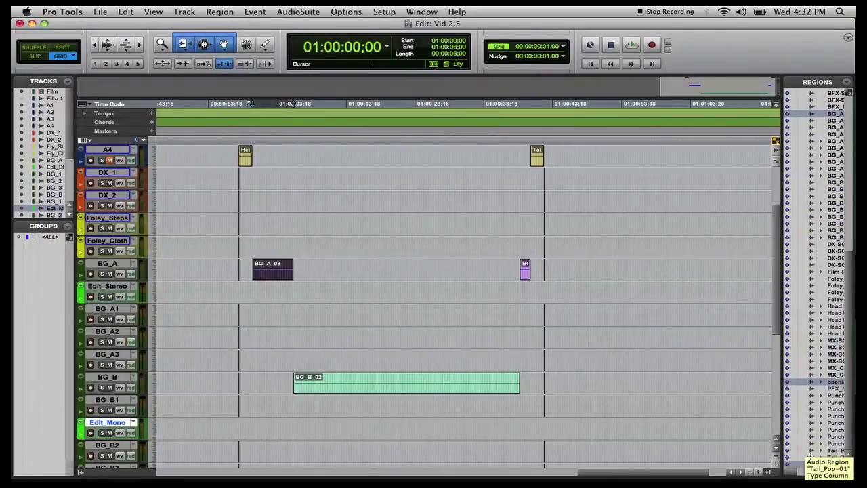
pyautogui.scroll(10, 806, 259)
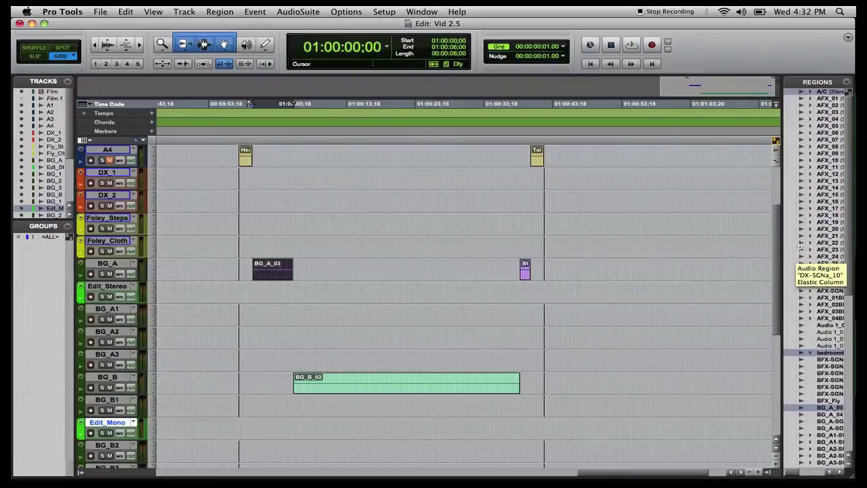
pyautogui.scroll(-10, 796, 241)
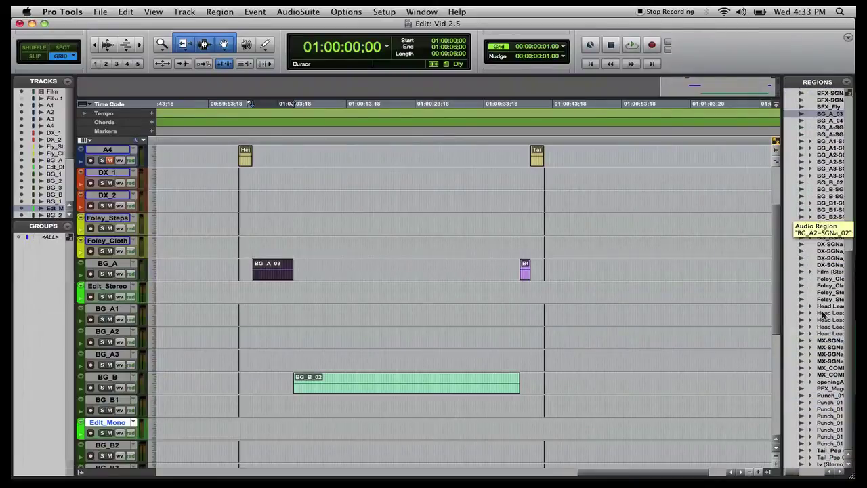
pyautogui.moveTo(825, 384); pyautogui.dragTo(264, 291)
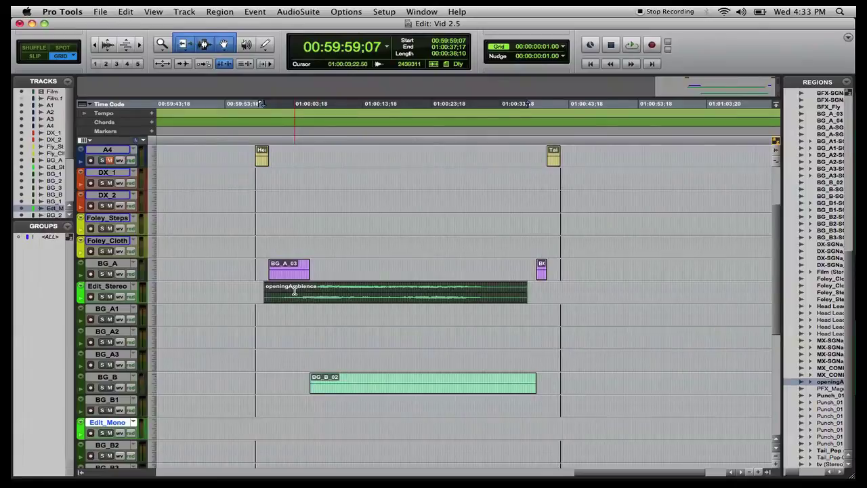
pyautogui.press('space')
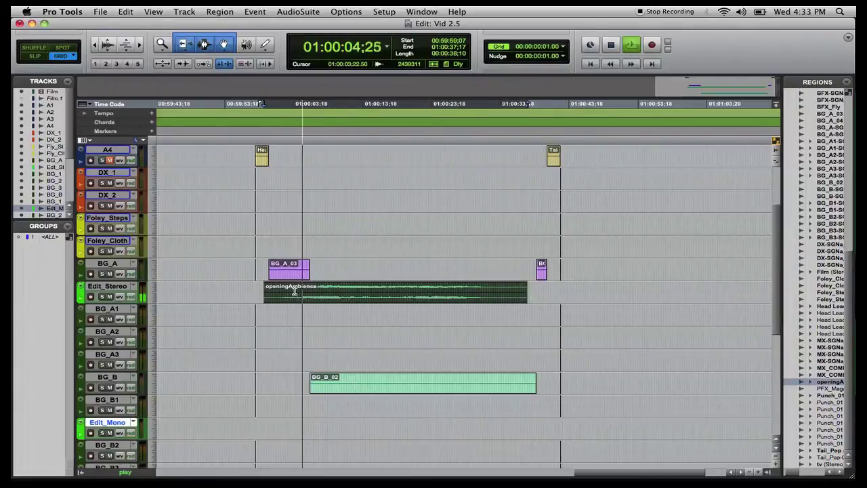
pyautogui.press('space')
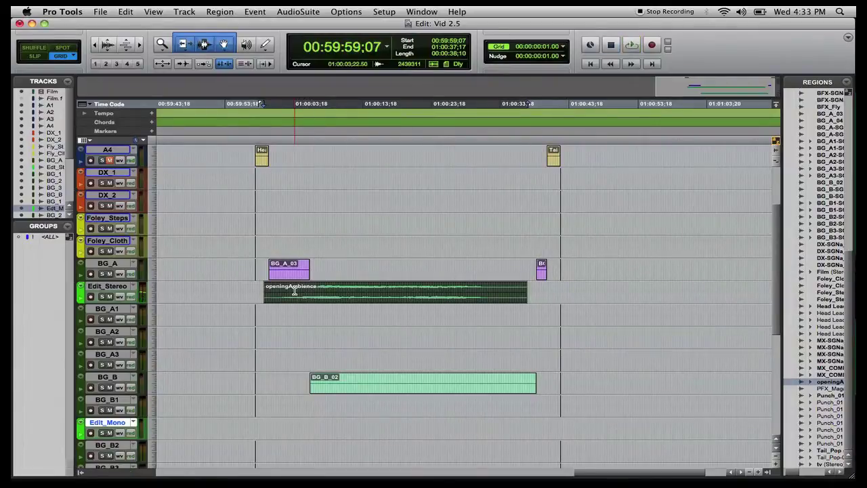
# Trim the openingAmbience region on Edit_Stereo to the time span of BG_A_03 and move it down to track BG_A1
pyautogui.click(295, 275)
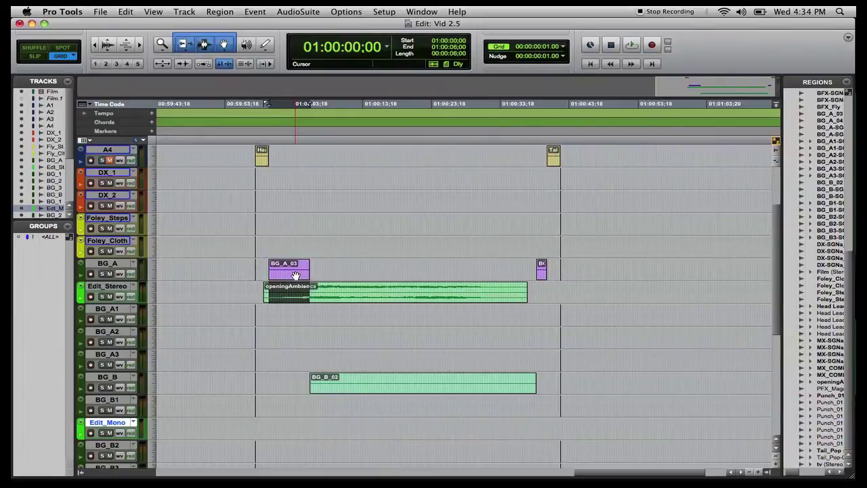
pyautogui.click(295, 275)
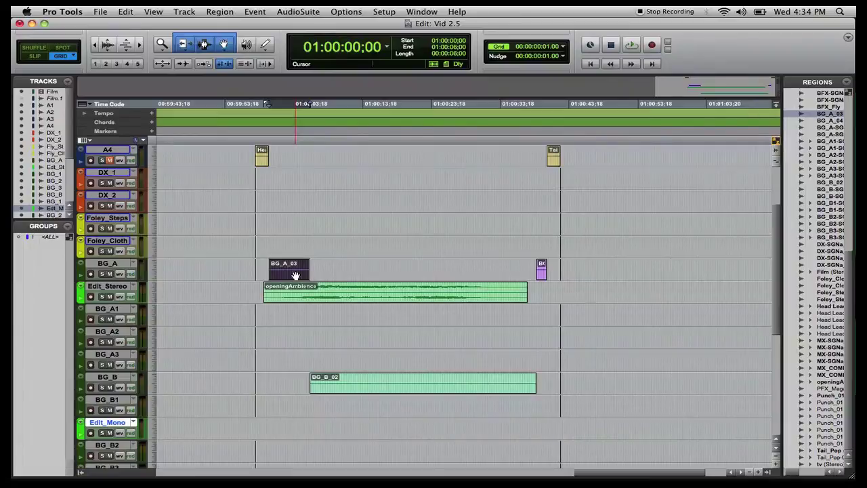
pyautogui.press(';')
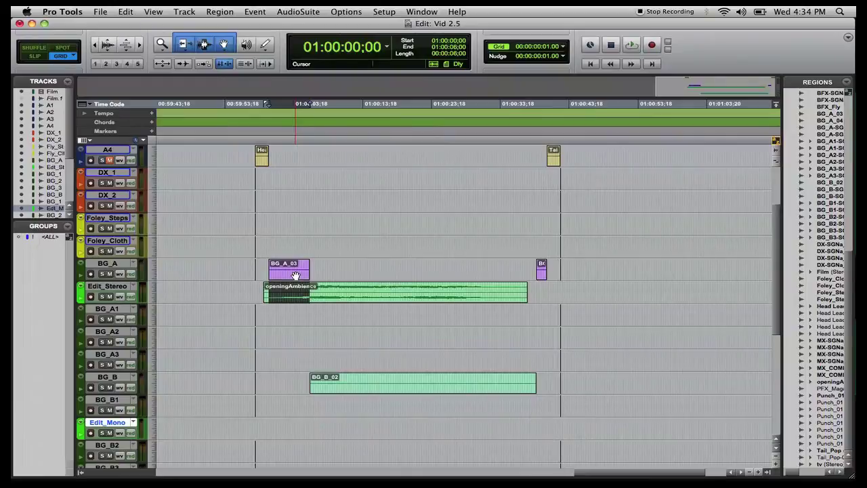
pyautogui.press('super+t')
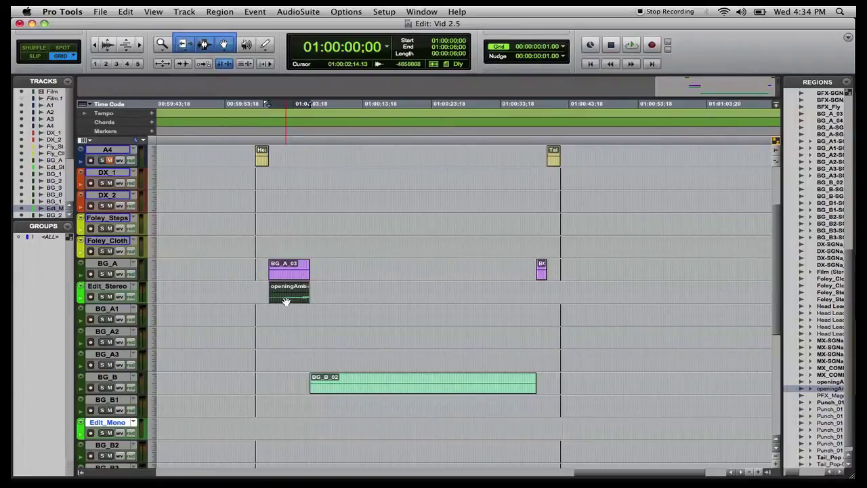
pyautogui.moveTo(286, 299); pyautogui.dragTo(288, 322)
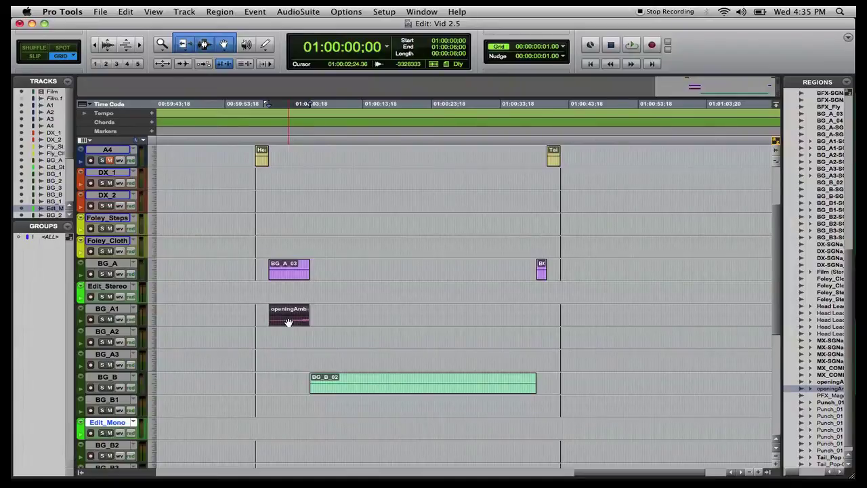
# Examine how the start of the trimmed openingAmbience region on BG_A1 lines up with the start of BG_A_03
pyautogui.press('super+bracketright')
pyautogui.press('super+bracketright')
pyautogui.press('super+bracketright')
pyautogui.press('super+bracketright')
pyautogui.press('super+bracketright')
pyautogui.press('super+bracketright')
pyautogui.press('super+bracketright')
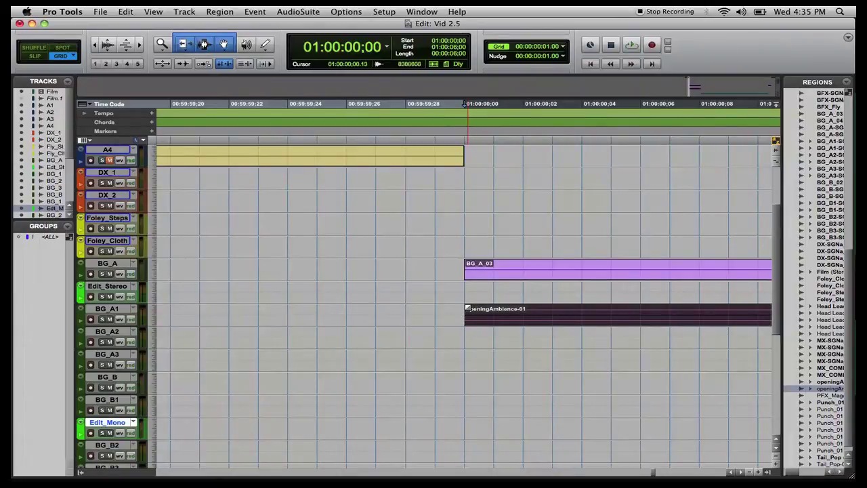
pyautogui.moveTo(466, 308)
pyautogui.mouseDown()
pyautogui.moveTo(548, 309)
pyautogui.moveTo(463, 308)
pyautogui.mouseUp()
pyautogui.scroll(-6, 463, 307)
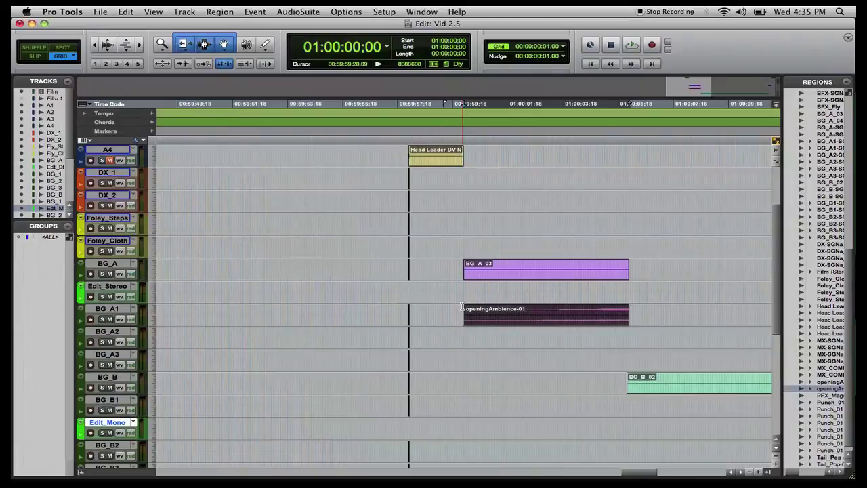
# Open the Batch Fades settings for the BG_A1 ambience region, review the shape options and keep linear fades linked by Equal Gain
pyautogui.press('super+f')
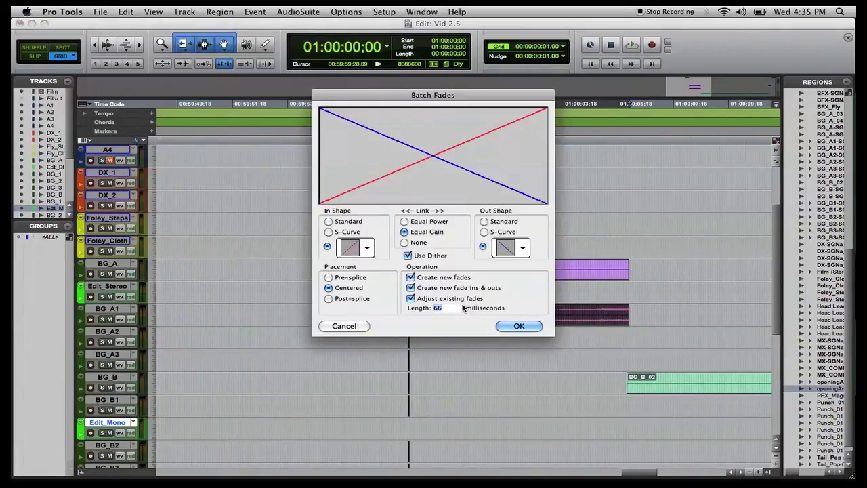
pyautogui.click(483, 221)
pyautogui.click(483, 232)
pyautogui.click(484, 221)
pyautogui.click(483, 231)
pyautogui.click(483, 247)
pyautogui.click(368, 247)
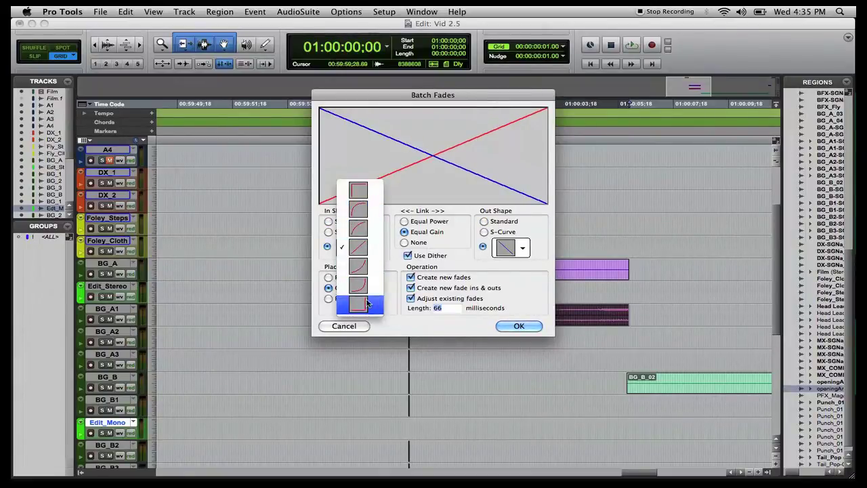
pyautogui.click(468, 255)
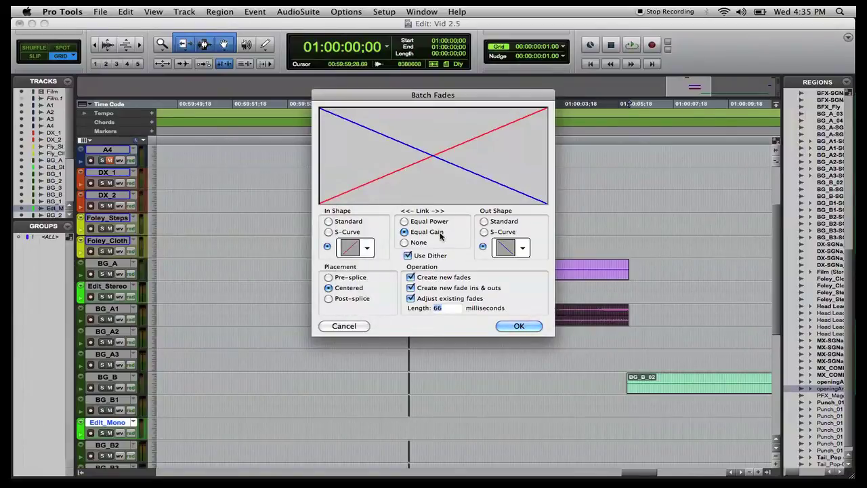
pyautogui.click(405, 222)
pyautogui.click(404, 231)
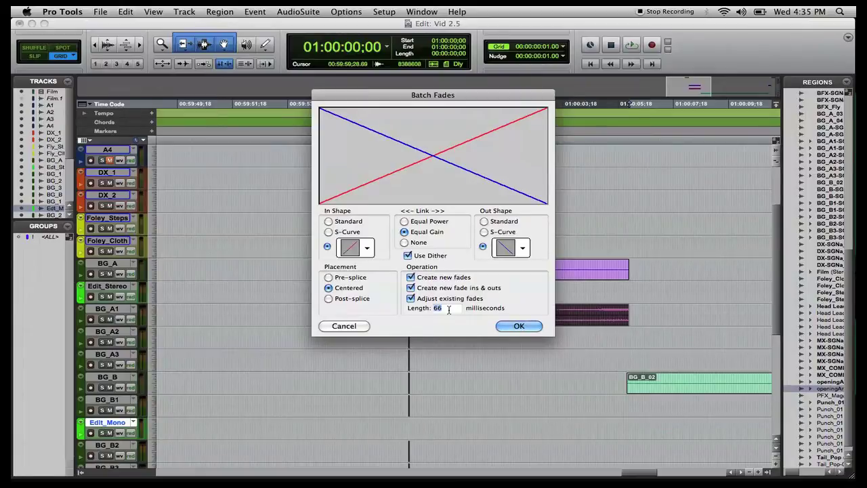
# Set the fade length to 66 milliseconds and create the fade-in and fade-out on the BG_A1 ambience region
pyautogui.write('33')
pyautogui.press('BackSpace')
pyautogui.press('BackSpace')
pyautogui.write('66')
pyautogui.click(516, 326)
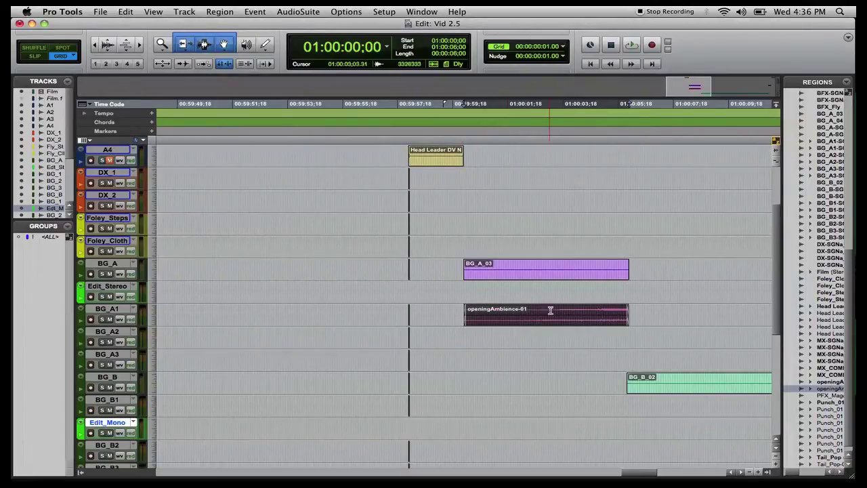
# Examine the new fade-in at the start of the ambience region on BG_A1
pyautogui.hotkey('ctrl', '5')
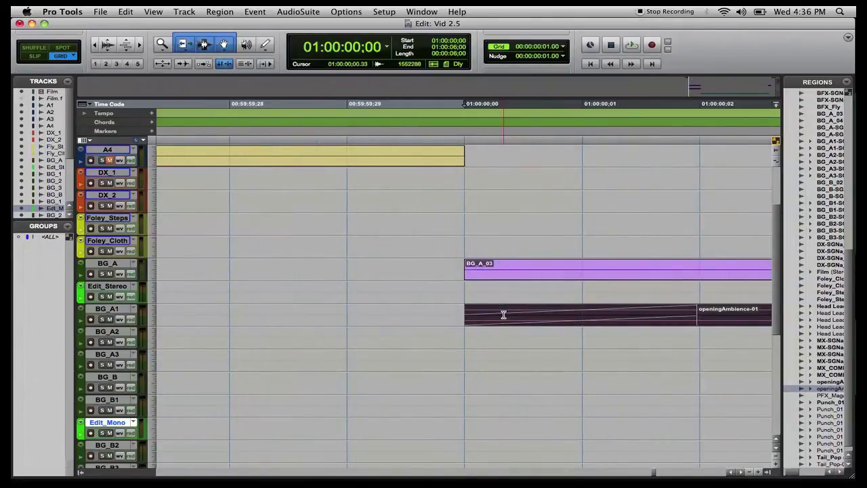
pyautogui.hscroll(3, 504, 314)
pyautogui.hscroll(8, 503, 314)
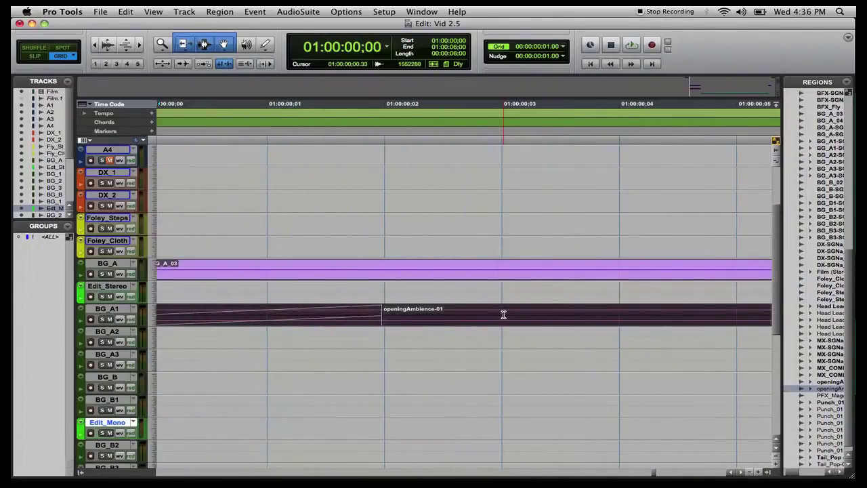
pyautogui.hscroll(-10, 394, 323)
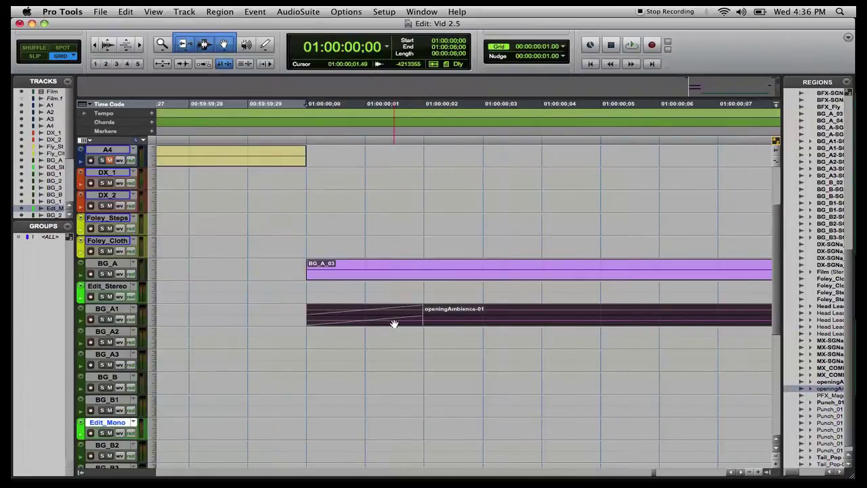
# Check the length of the one-frame region under the head leader on BG_A1 in Min:Secs, and return the main counter to Time Code
pyautogui.scroll(-10, 394, 323)
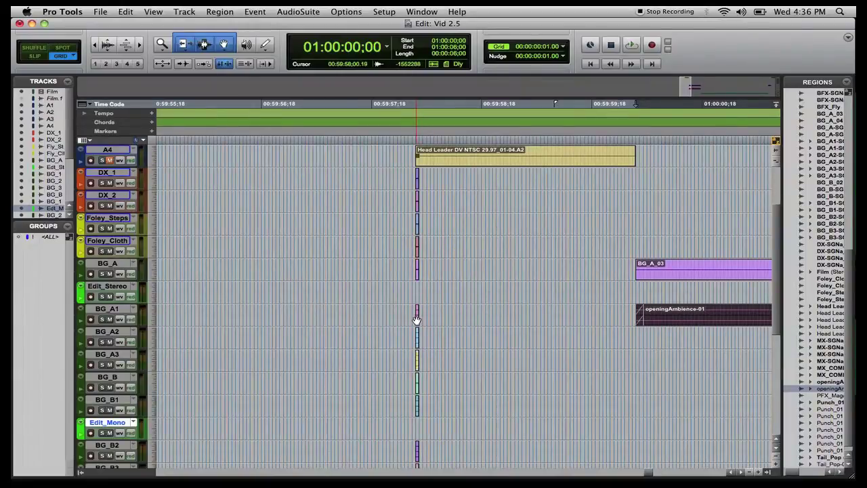
pyautogui.click(416, 320)
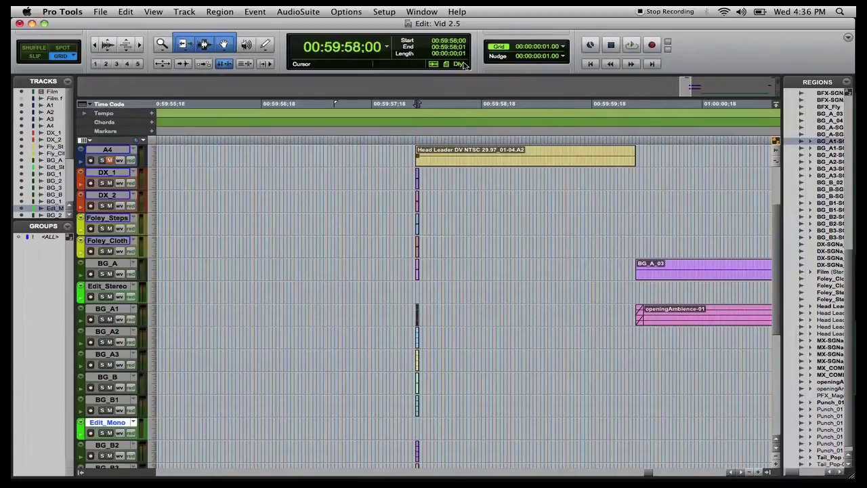
pyautogui.click(388, 48)
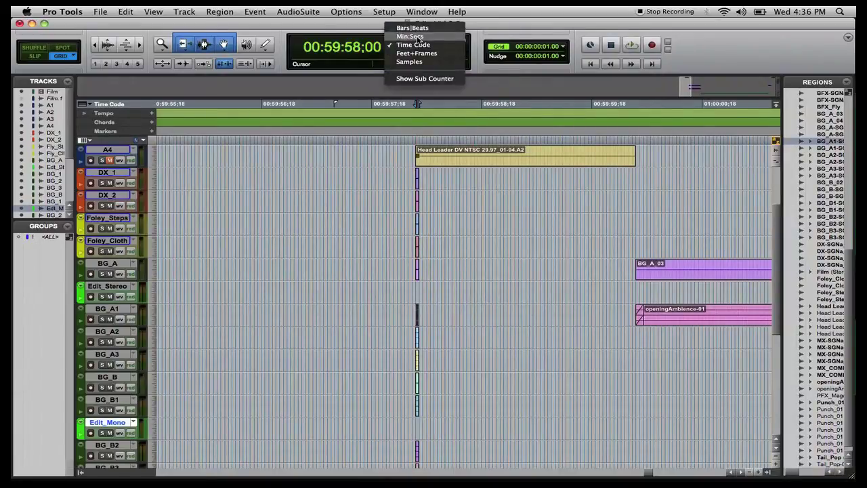
pyautogui.click(409, 35)
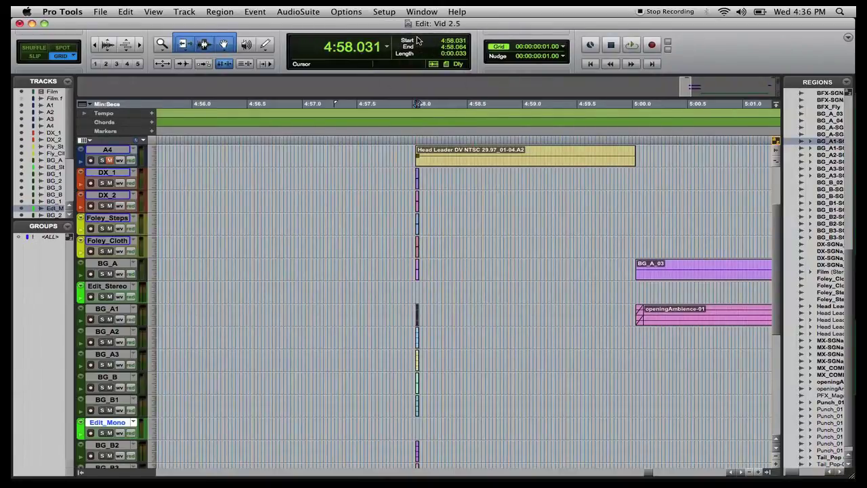
pyautogui.click(463, 54)
pyautogui.click(388, 47)
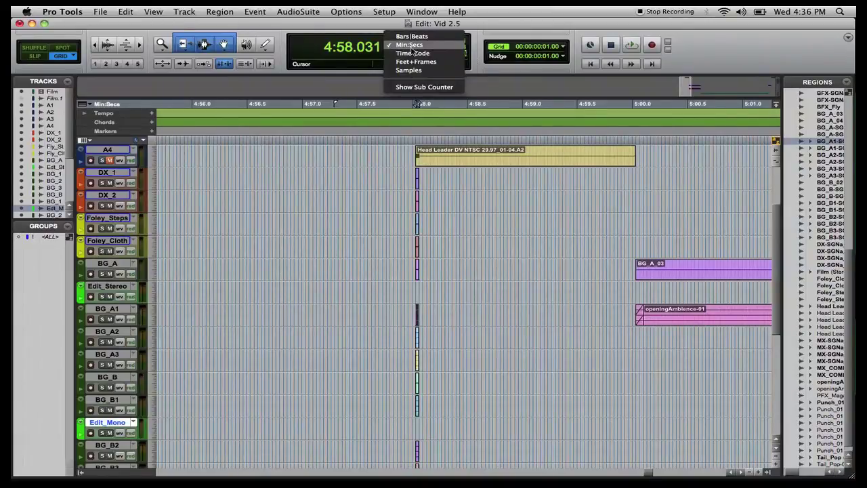
pyautogui.click(413, 54)
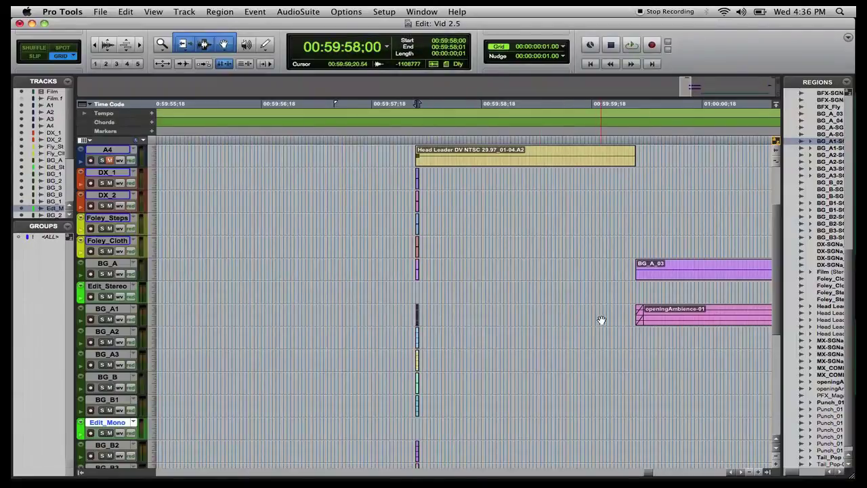
# Extend the fade-in on the BG_A1 ambience region so that it ends exactly at 01:00:00;02
pyautogui.click(640, 321)
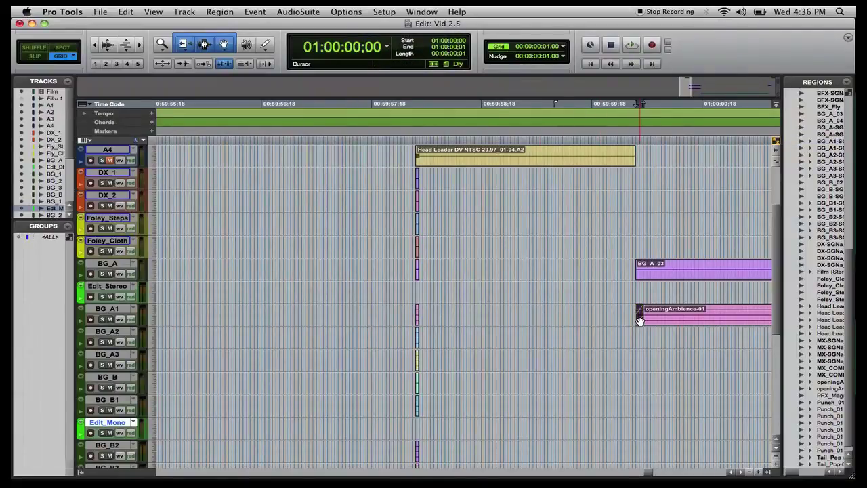
pyautogui.press('super+bracketright')
pyautogui.press('super+bracketright')
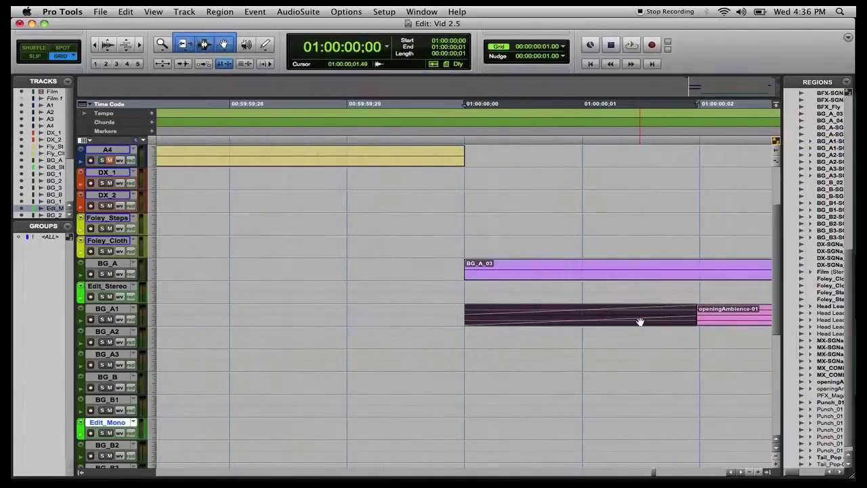
pyautogui.click(691, 314)
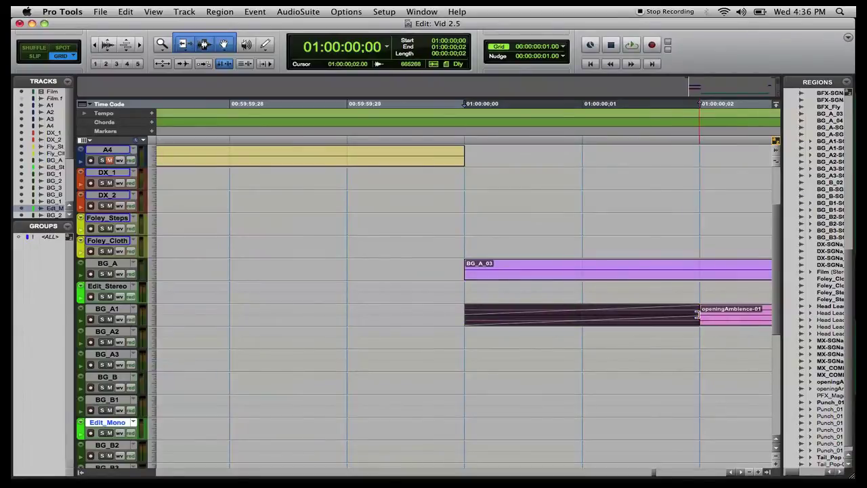
pyautogui.hscroll(15, 697, 313)
pyautogui.press('super+bracketleft')
pyautogui.press('super+bracketleft')
pyautogui.press('super+bracketleft')
pyautogui.press('super+bracketleft')
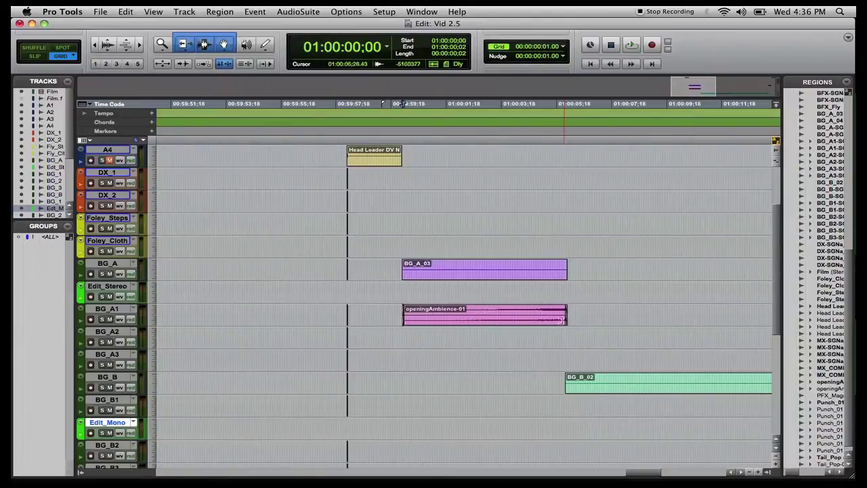
pyautogui.click(560, 318)
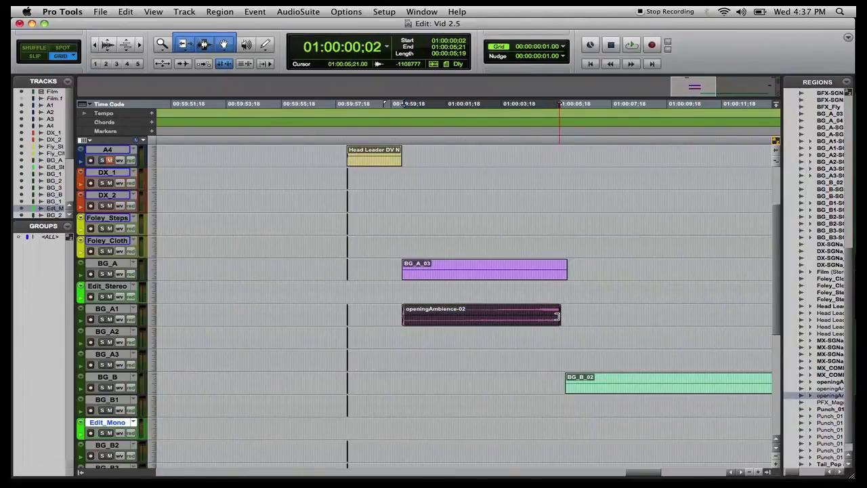
pyautogui.moveTo(556, 315); pyautogui.dragTo(567, 317)
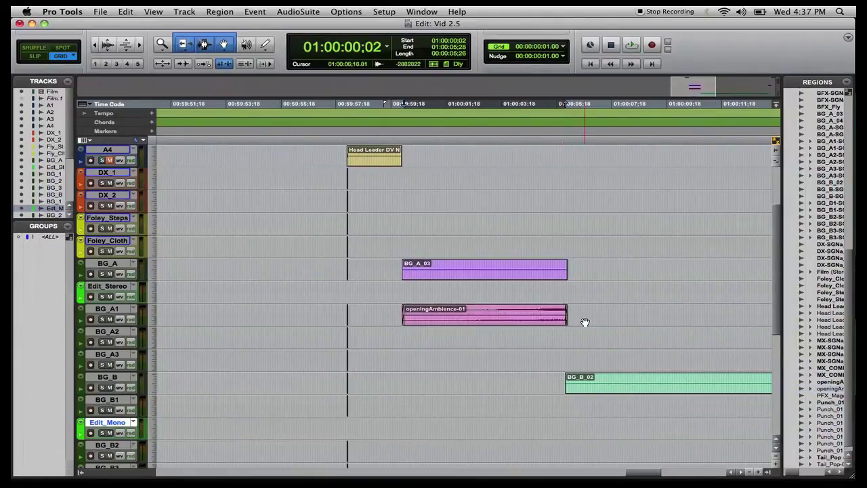
# Extend the fade-out on the BG_A1 ambience region so that it starts exactly at 01:00:05;28 and lasts two frames
pyautogui.press('super+bracketright')
pyautogui.press('super+bracketright')
pyautogui.press('super+bracketright')
pyautogui.hscroll(10, 585, 322)
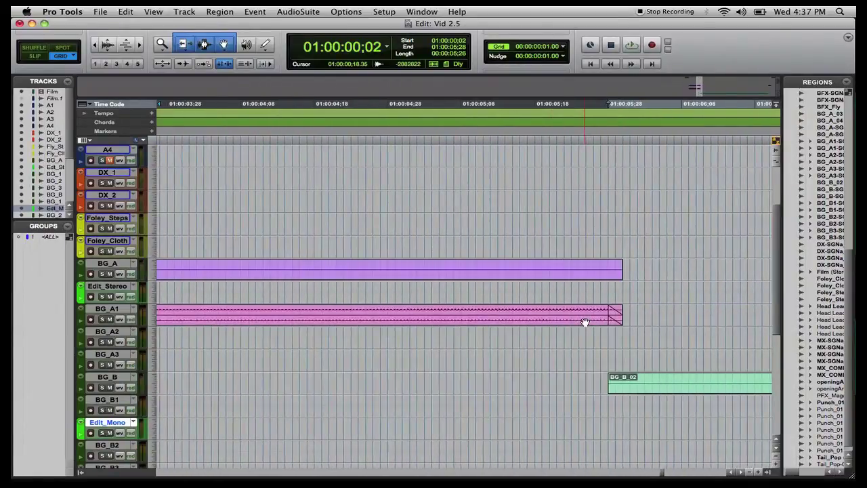
pyautogui.click(606, 289)
pyautogui.press('super+bracketright')
pyautogui.press('super+bracketright')
pyautogui.press('super+bracketright')
pyautogui.press('super+bracketright')
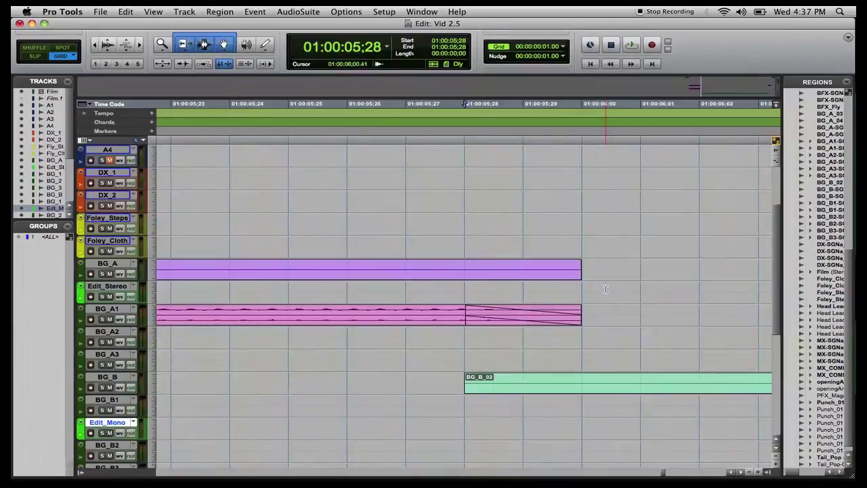
pyautogui.click(469, 310)
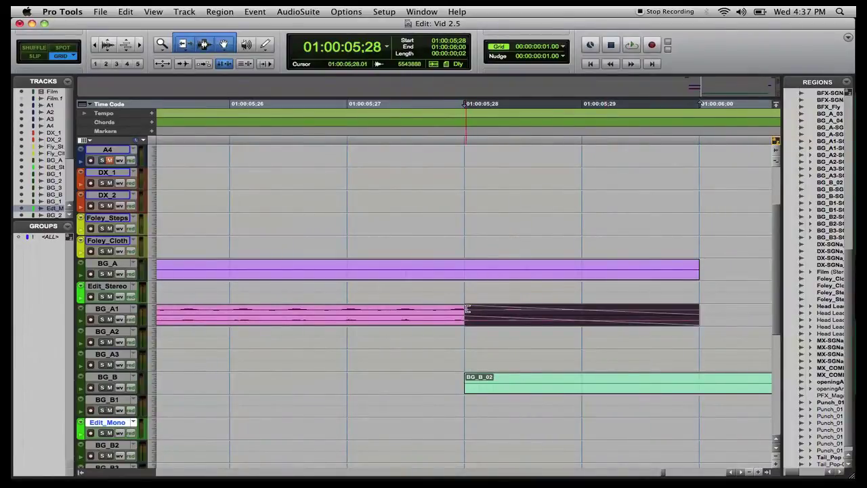
# Select the ambience region on BG_A1, show the Video window and play the selection against the picture
pyautogui.press('super+bracketleft')
pyautogui.press('super+bracketleft')
pyautogui.press('super+bracketleft')
pyautogui.press('super+bracketleft')
pyautogui.press('super+bracketleft')
pyautogui.press('super+bracketleft')
pyautogui.press('super+bracketleft')
pyautogui.press('super+bracketleft')
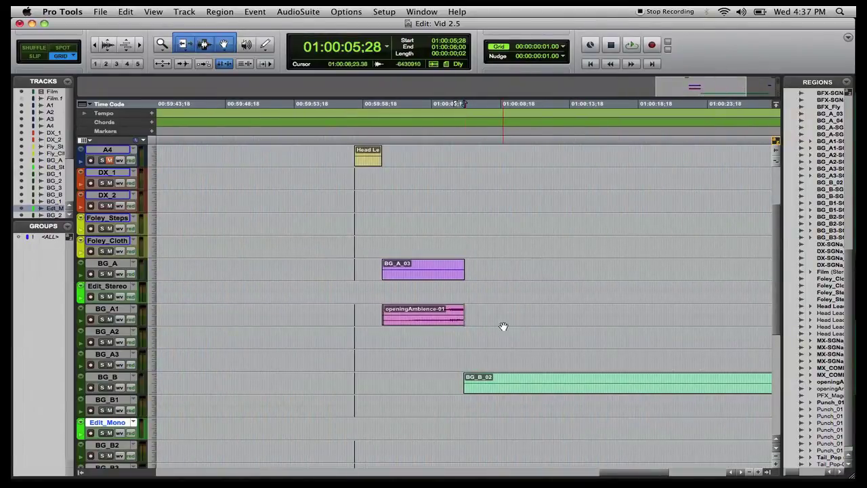
pyautogui.click(419, 318)
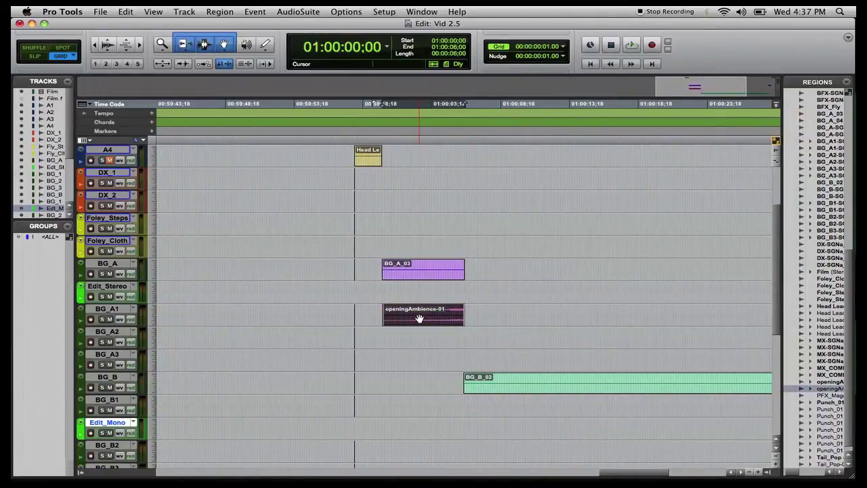
pyautogui.click(420, 12)
pyautogui.click(435, 248)
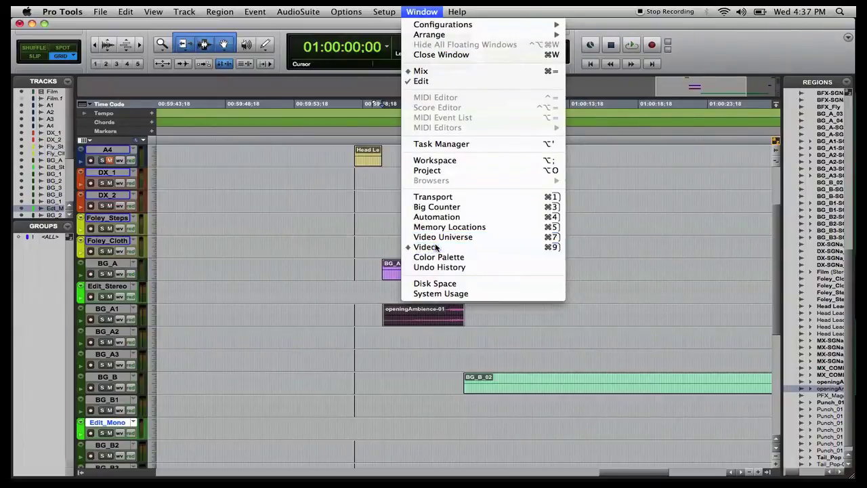
pyautogui.press('space')
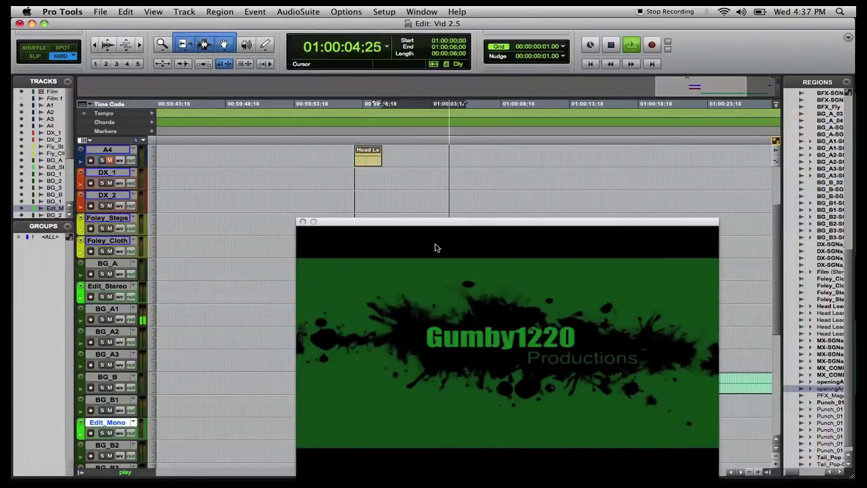
pyautogui.press('space')
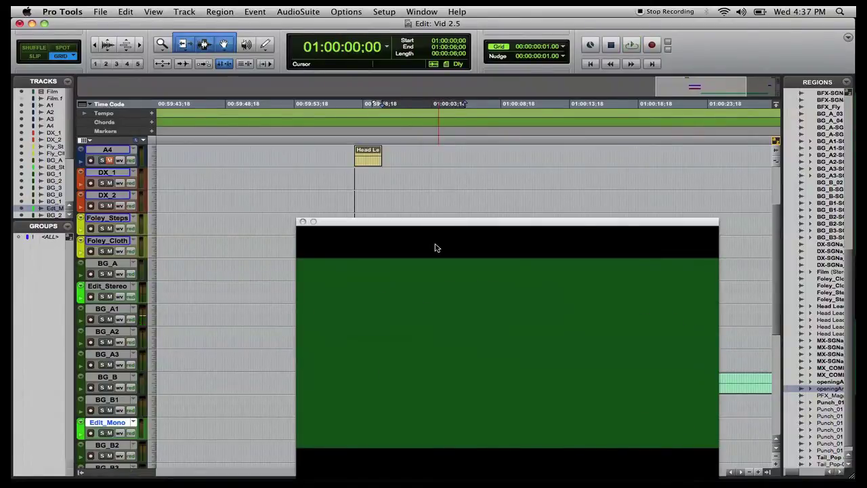
# Select the BG_B_02 guide region on BG_B, play it against the picture in the Video window, and close that window
pyautogui.click(303, 223)
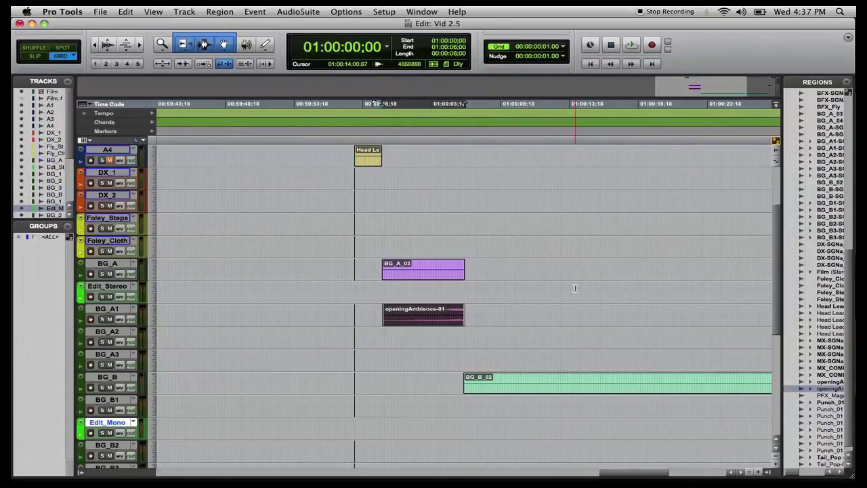
pyautogui.hscroll(5, 574, 288)
pyautogui.hscroll(-2, 574, 288)
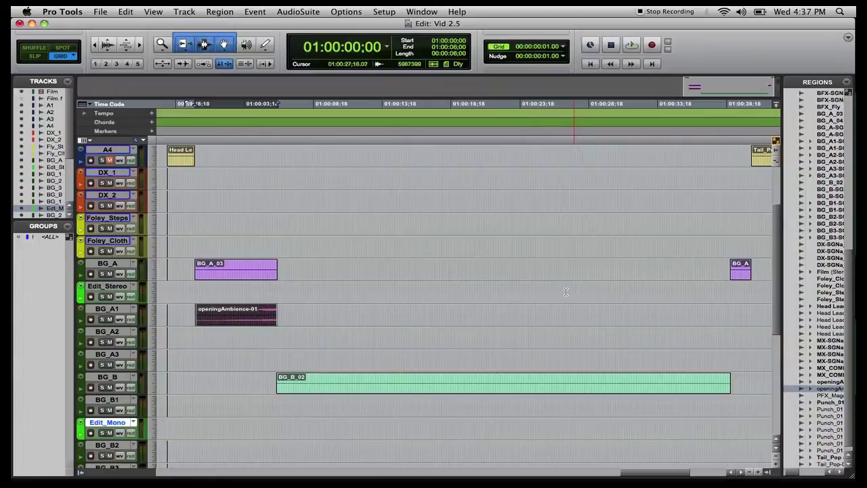
pyautogui.click(428, 388)
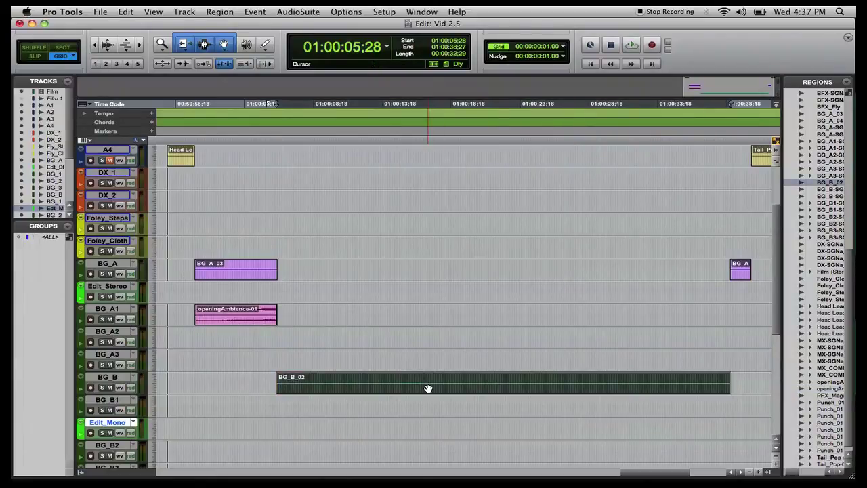
pyautogui.click(428, 10)
pyautogui.click(442, 247)
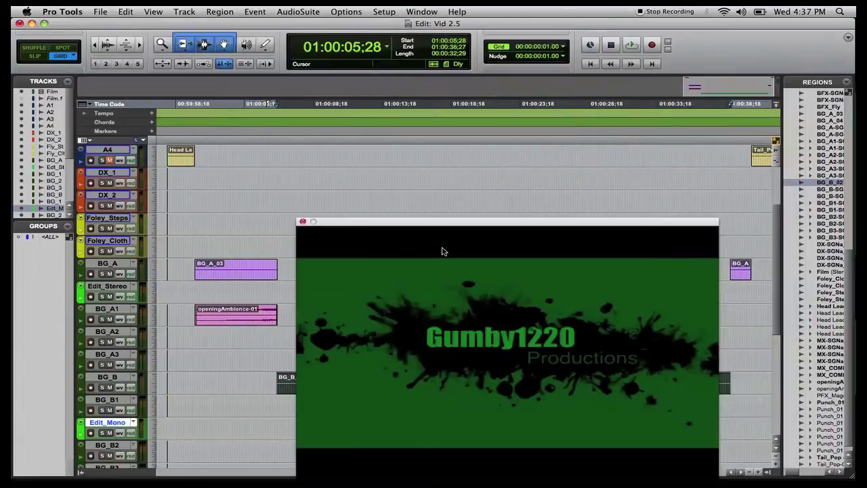
pyautogui.press('space')
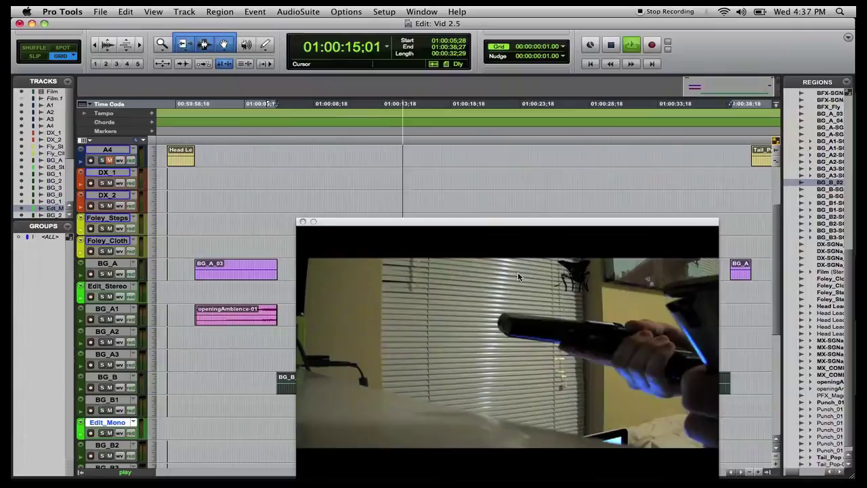
pyautogui.press('space')
pyautogui.click(302, 223)
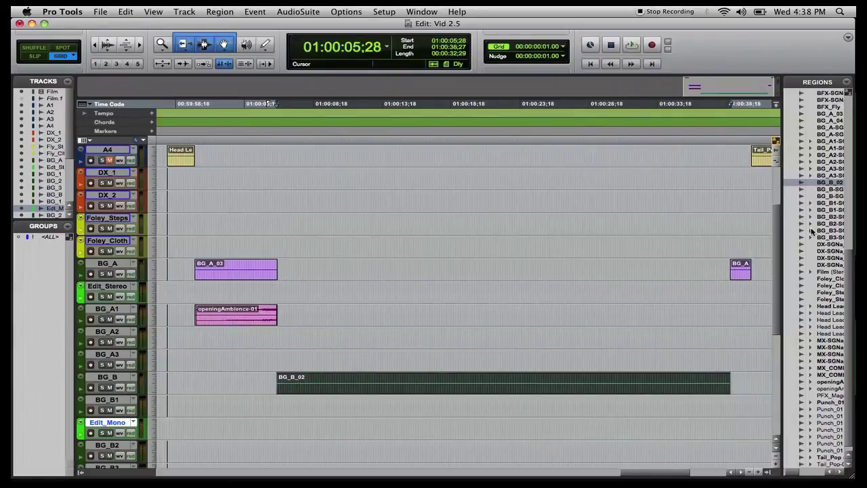
# Move the Edit_Stereo track directly below BG_B and place the bedroomtone region on it, starting at 01:00:05;19
pyautogui.scroll(5, 823, 308)
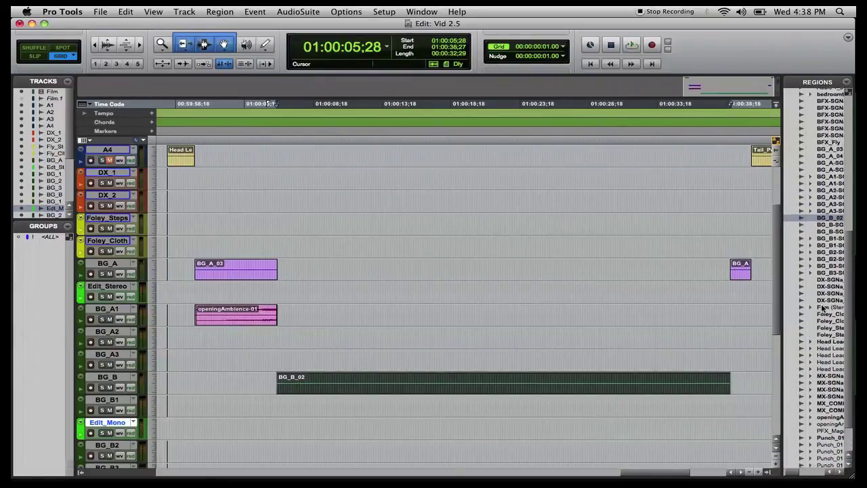
pyautogui.click(826, 170)
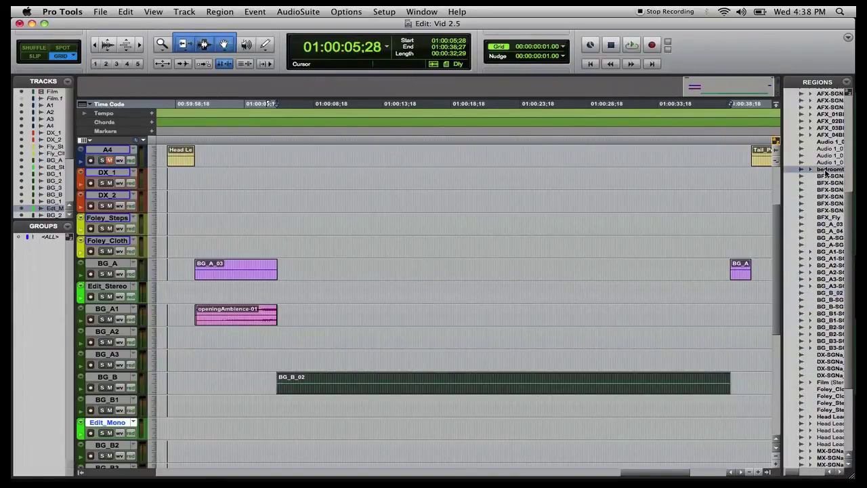
pyautogui.click(116, 288)
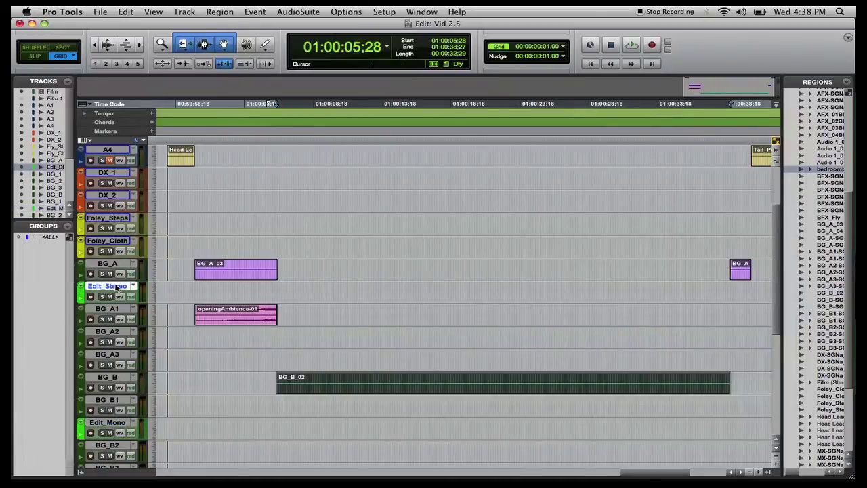
pyautogui.moveTo(116, 288); pyautogui.dragTo(119, 389)
pyautogui.moveTo(830, 173); pyautogui.dragTo(271, 392)
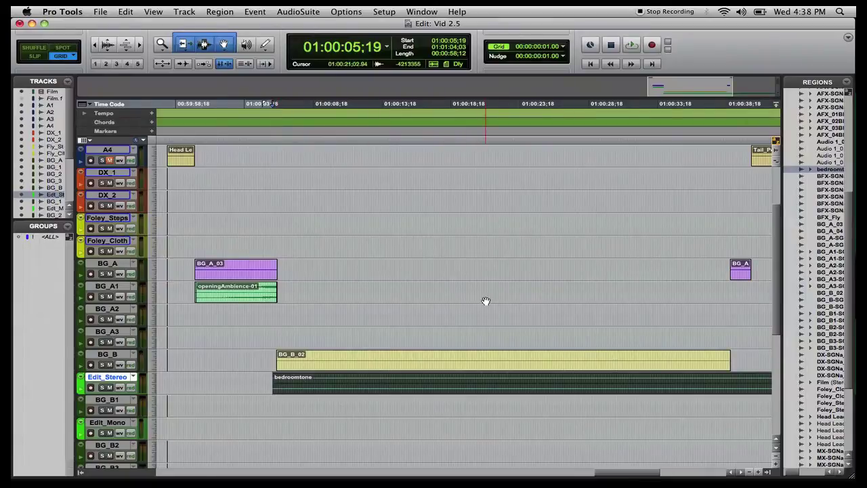
# Move the bedroomtone region on Edit_Stereo earlier so that it starts at 01:00:03;28, before the BG_B_02 guide
pyautogui.scroll(-2, 485, 301)
pyautogui.hscroll(5, 604, 329)
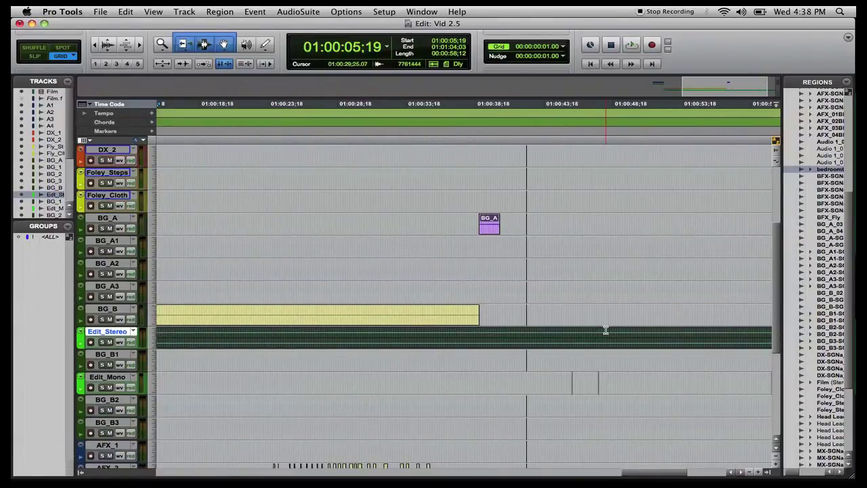
pyautogui.hscroll(-9, 605, 329)
pyautogui.moveTo(654, 345); pyautogui.dragTo(633, 345)
pyautogui.hscroll(10, 634, 345)
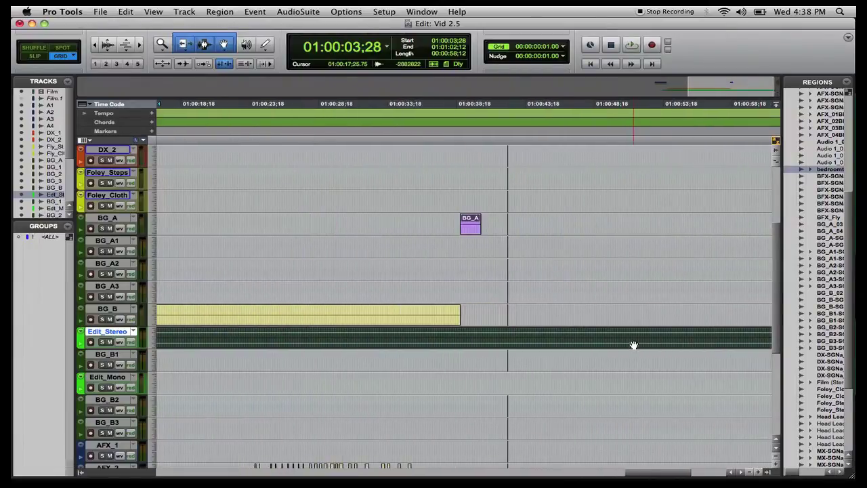
pyautogui.hscroll(-4, 633, 345)
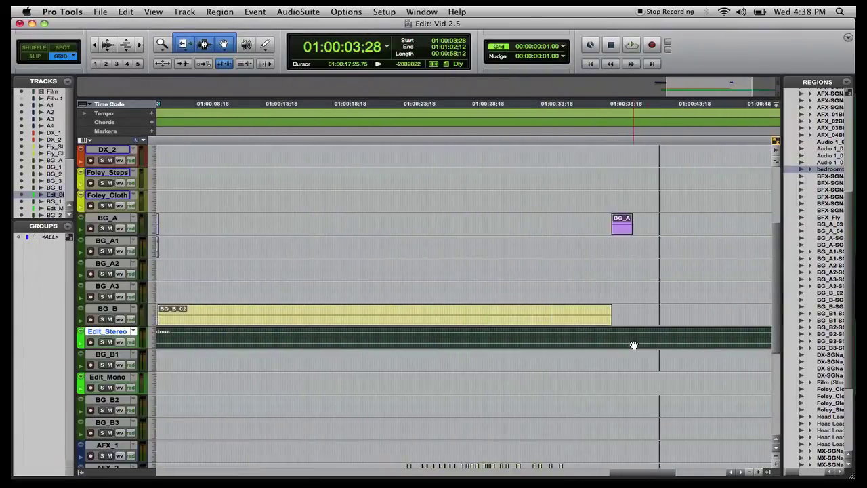
# Trim the bedroomtone region on Edit_Stereo to the exact start and end of the BG_B_02 guide
pyautogui.click(479, 323)
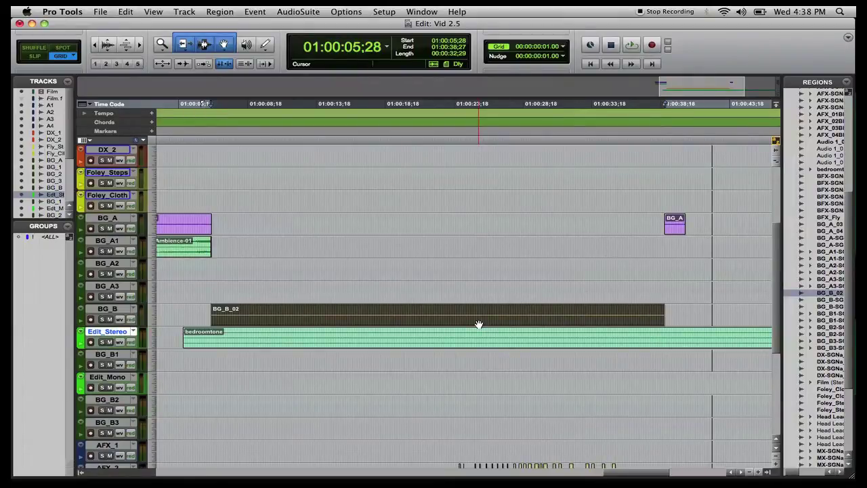
pyautogui.press(';')
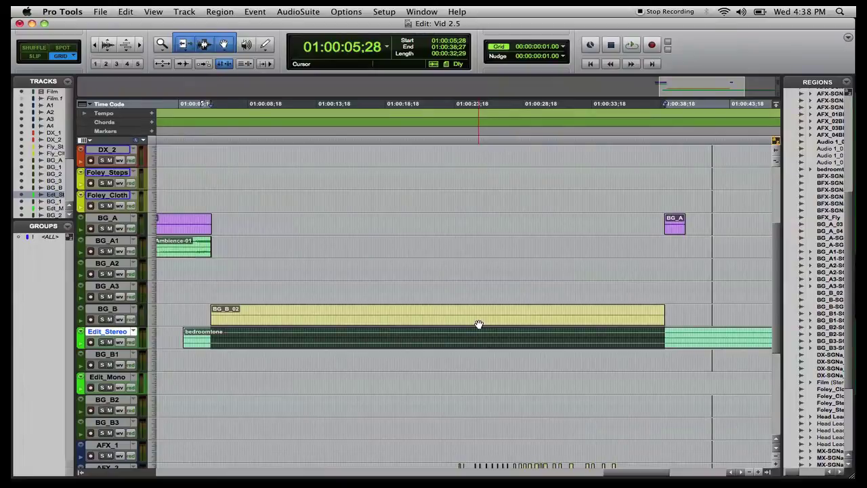
pyautogui.press('super+t')
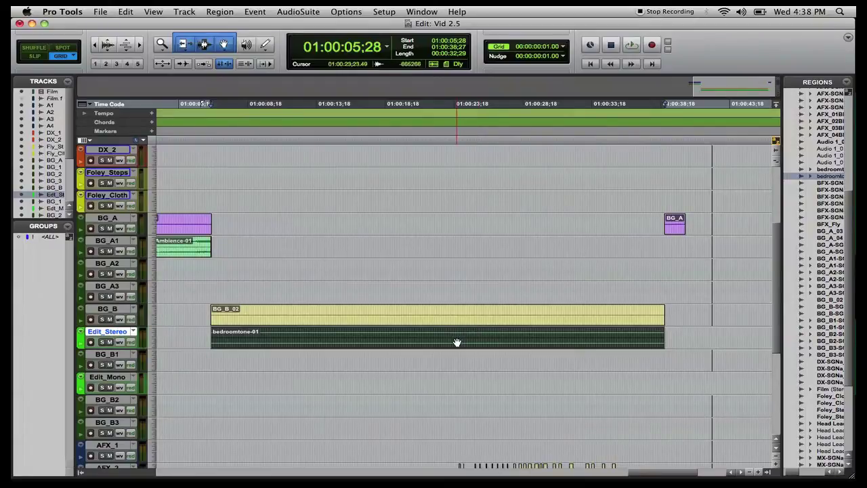
# Move the trimmed bedroomtone region down to BG_B1 at the same timecode, and reorder the Edit_Mono track below BG_B3
pyautogui.click(459, 342)
pyautogui.click(457, 342)
pyautogui.moveTo(457, 343); pyautogui.dragTo(453, 366)
pyautogui.moveTo(112, 378); pyautogui.dragTo(102, 440)
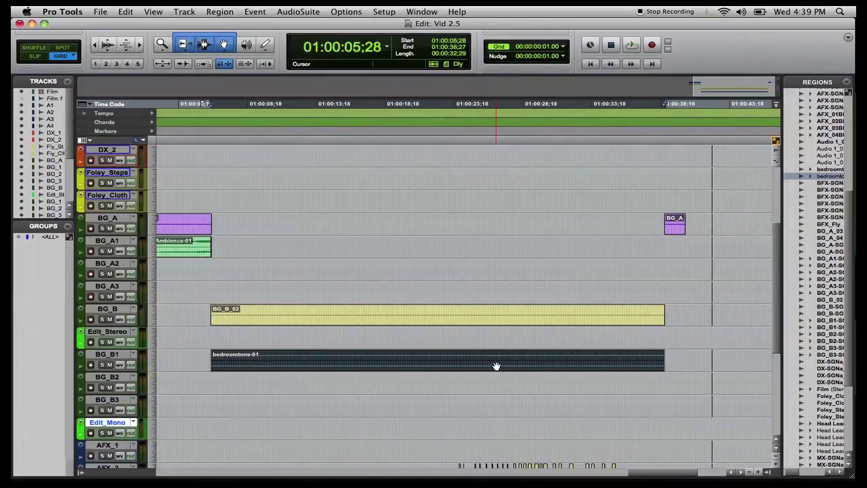
# Apply batch fades of 66 milliseconds to the start and end of the bedroomtone region on BG_B1
pyautogui.press('super+f')
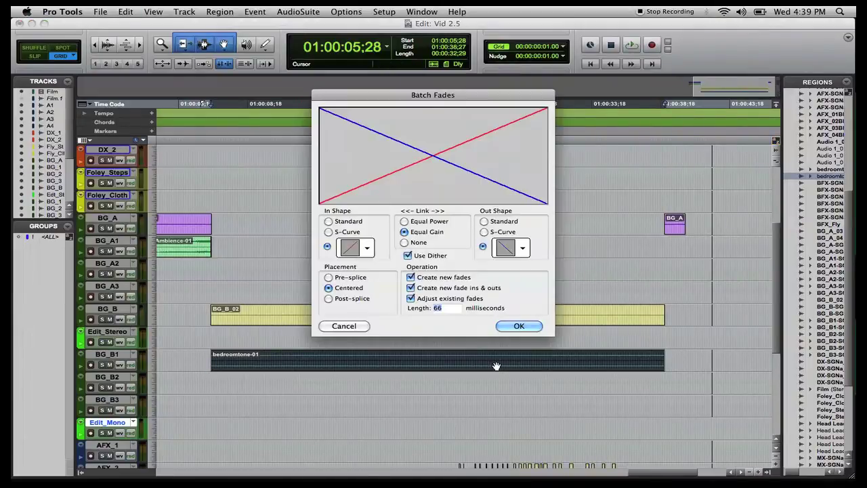
pyautogui.click(518, 327)
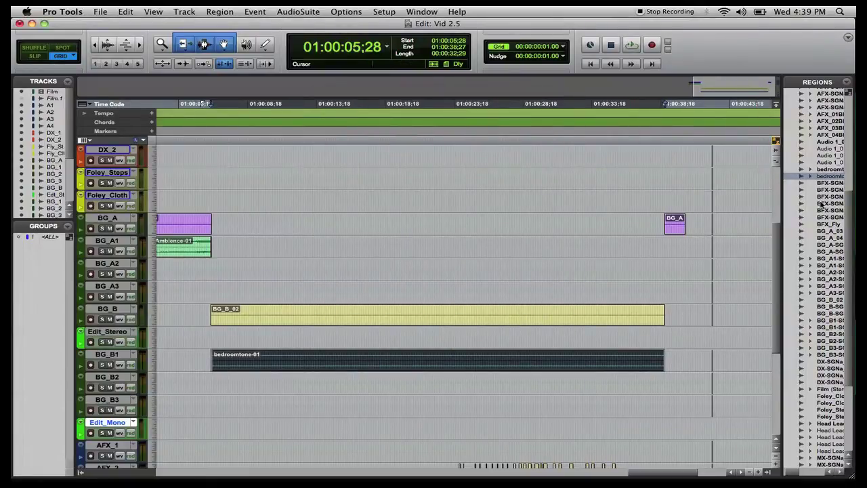
# Place the A/C region from the region list on Edit_Stereo under the BG_B_02 guide, starting at 01:00:06;02
pyautogui.scroll(5, 821, 209)
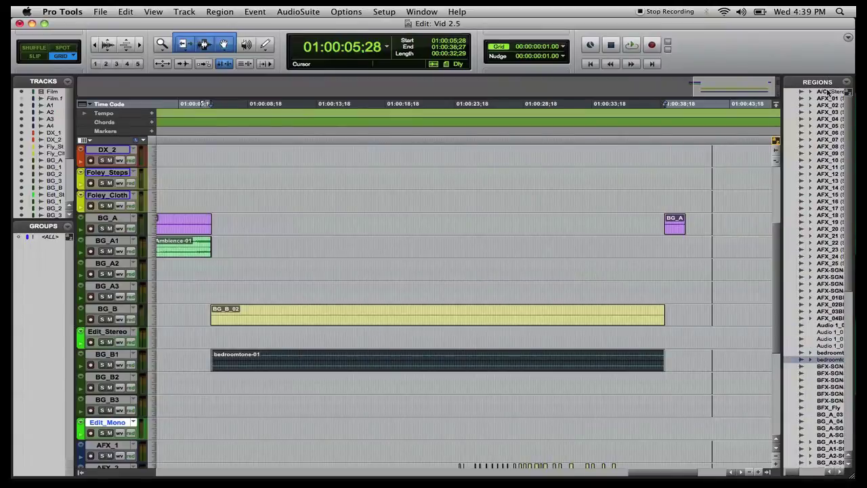
pyautogui.click(825, 92)
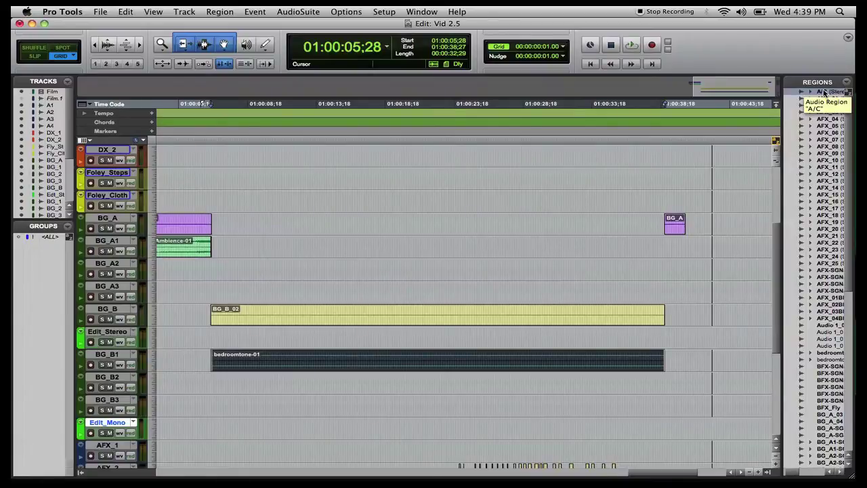
pyautogui.click(824, 92)
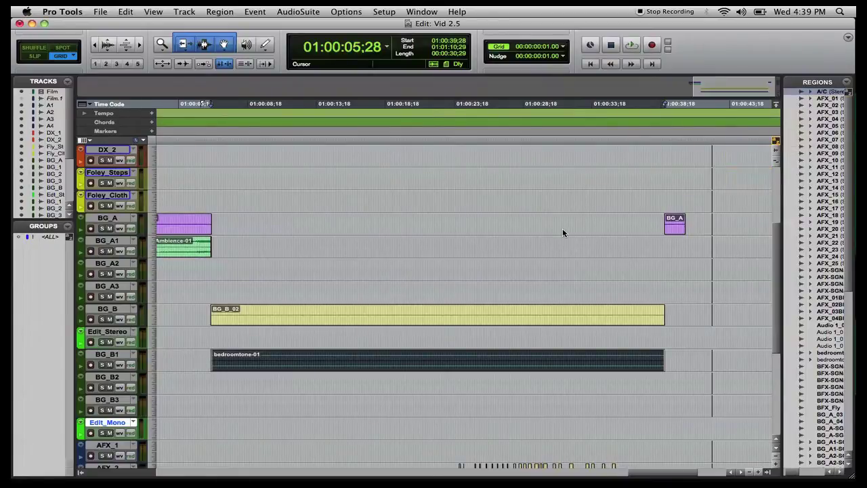
pyautogui.moveTo(562, 233); pyautogui.dragTo(213, 349)
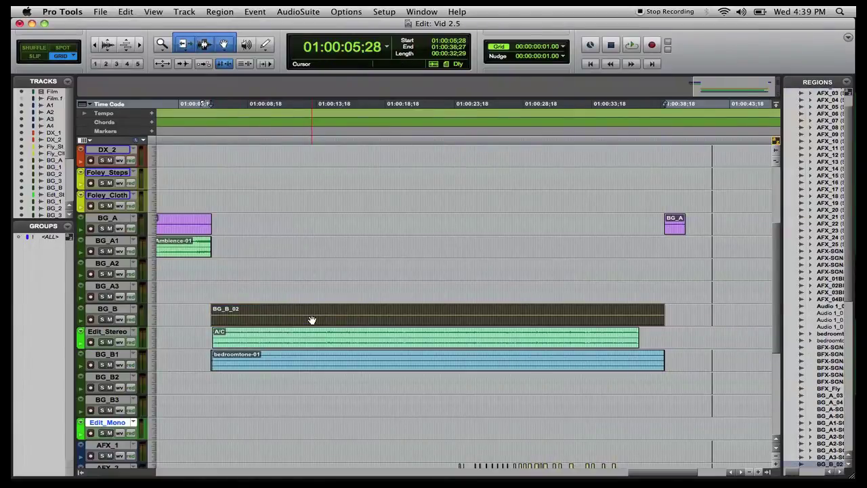
pyautogui.click(330, 346)
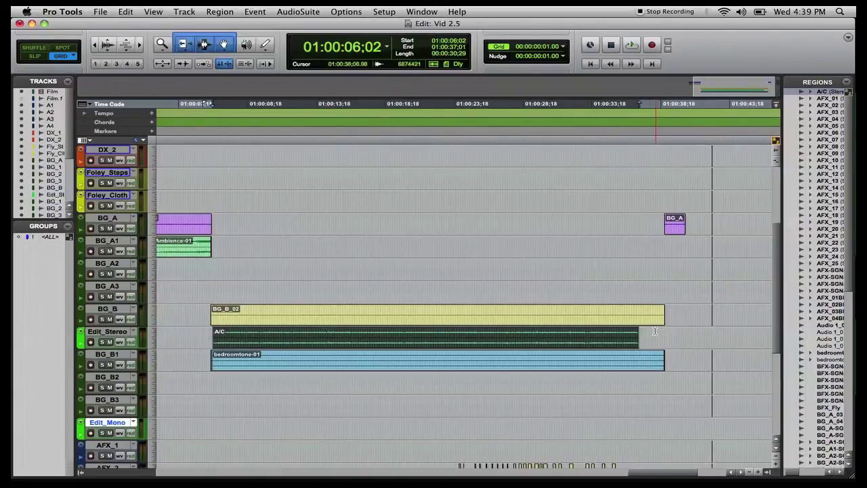
# Separate the A/C region on Edit_Stereo at 01:00:36;22 and delete the short tail piece after the cut
pyautogui.click(631, 331)
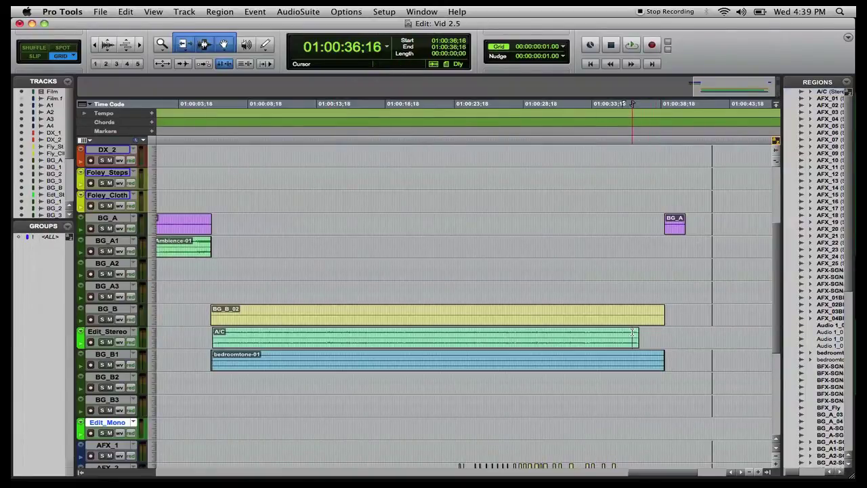
pyautogui.press('super+bracketright')
pyautogui.press('super+bracketright')
pyautogui.press('super+bracketright')
pyautogui.press('super+bracketright')
pyautogui.press('super+bracketright')
pyautogui.press('super+bracketright')
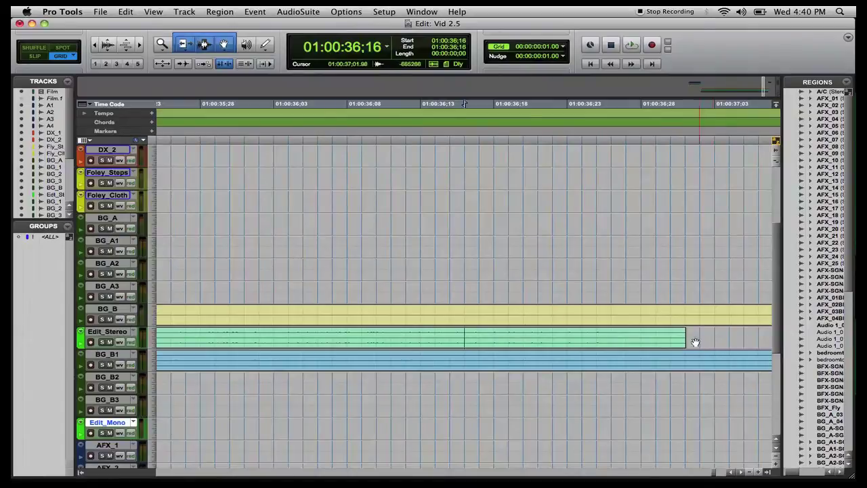
pyautogui.click(552, 335)
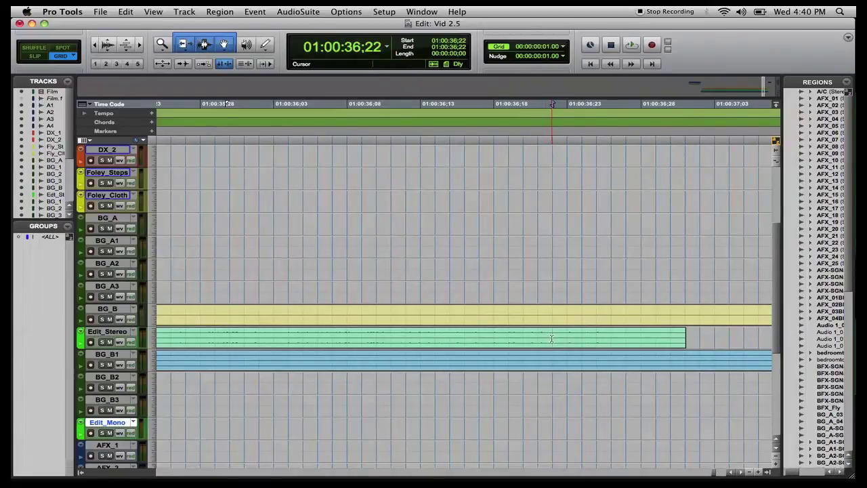
pyautogui.press('super+e')
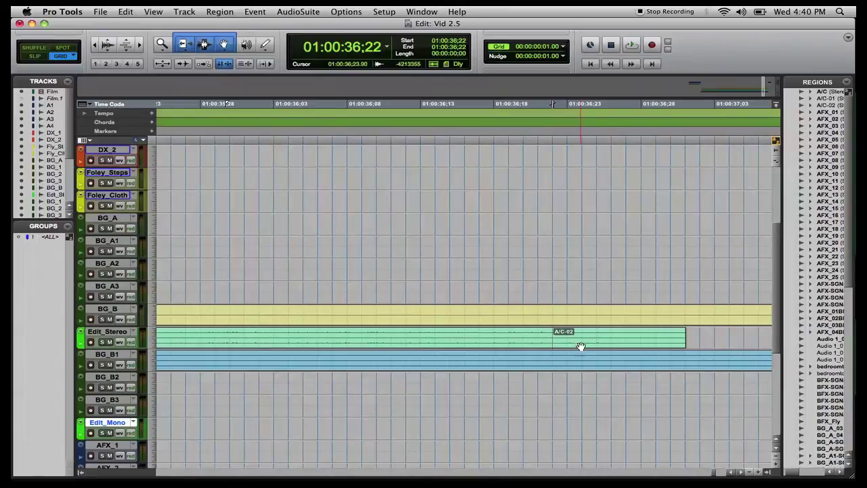
pyautogui.click(581, 347)
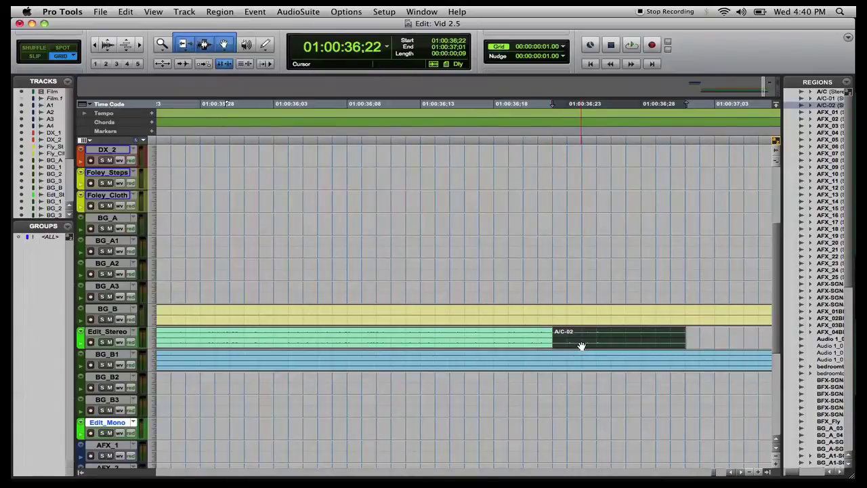
pyautogui.press('Delete')
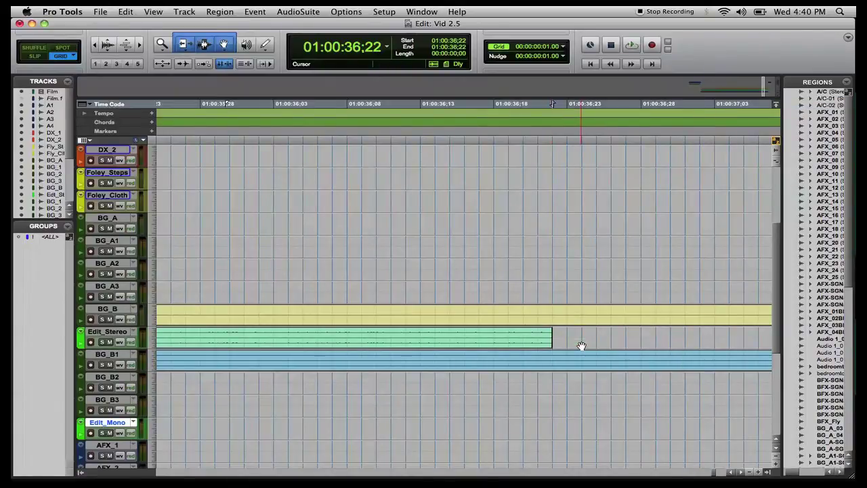
# Copy the trimmed A/C region on Edit_Stereo
pyautogui.press('super+bracketleft')
pyautogui.press('super+bracketleft')
pyautogui.press('super+bracketleft')
pyautogui.press('super+bracketleft')
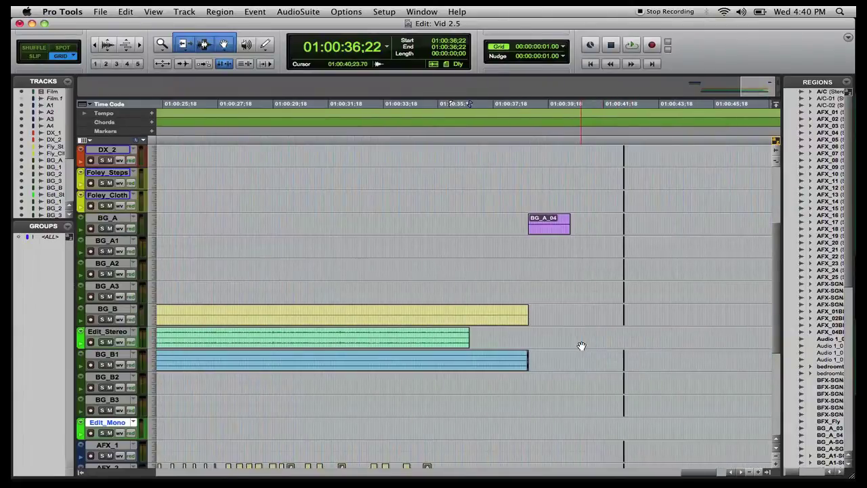
pyautogui.press('super+bracketleft')
pyautogui.press('super+bracketleft')
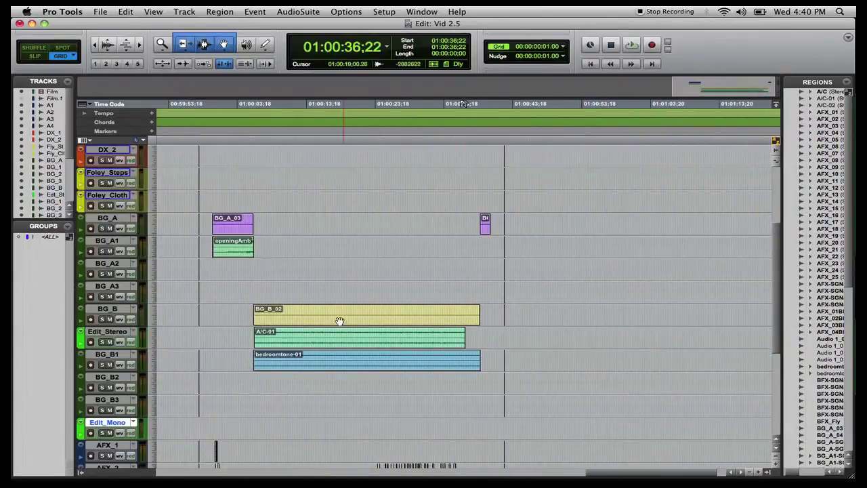
pyautogui.click(315, 344)
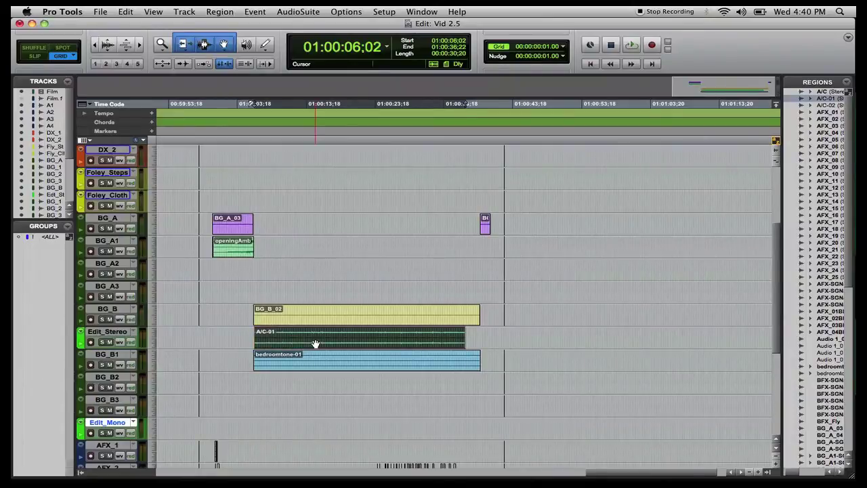
pyautogui.press('super+c')
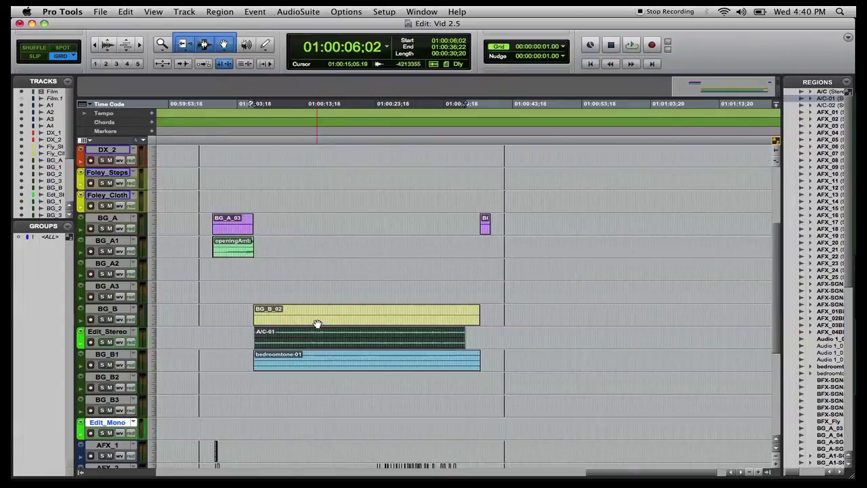
# Fill the BG_B_02 guide's span on BG_B2 with repeats of the copied A/C region, using batch fades of 33 milliseconds
pyautogui.click(317, 323)
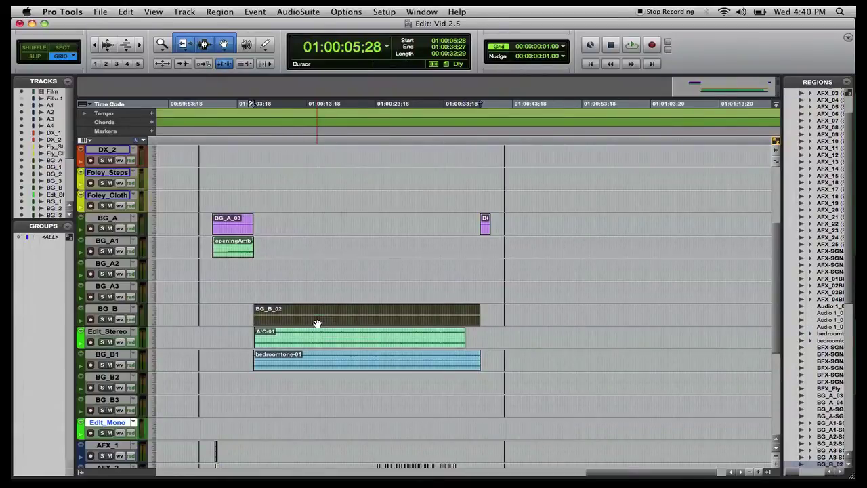
pyautogui.press(';')
pyautogui.press(';')
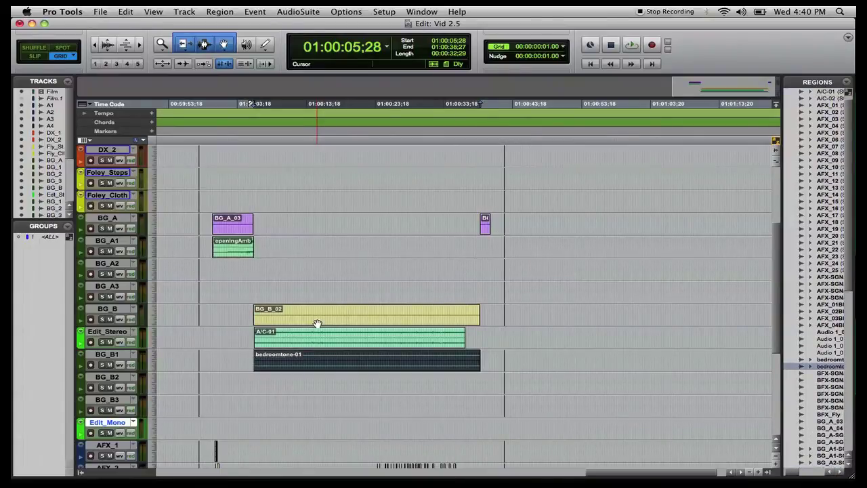
pyautogui.press(';')
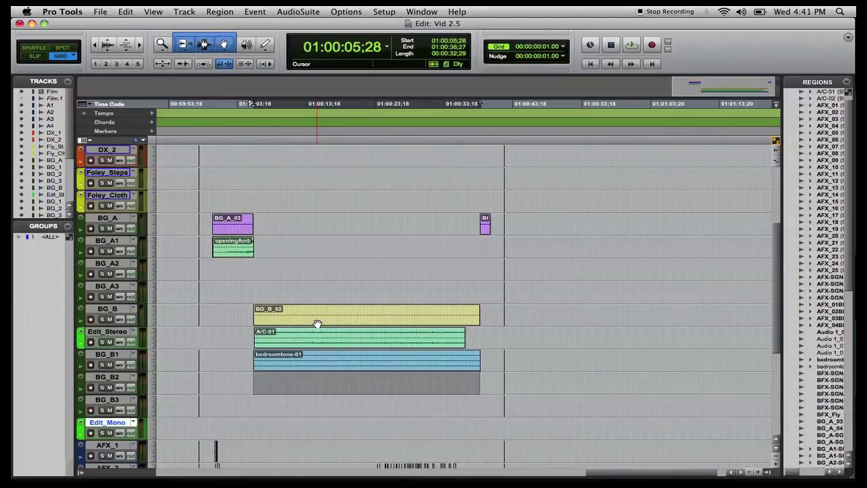
pyautogui.press('super+f')
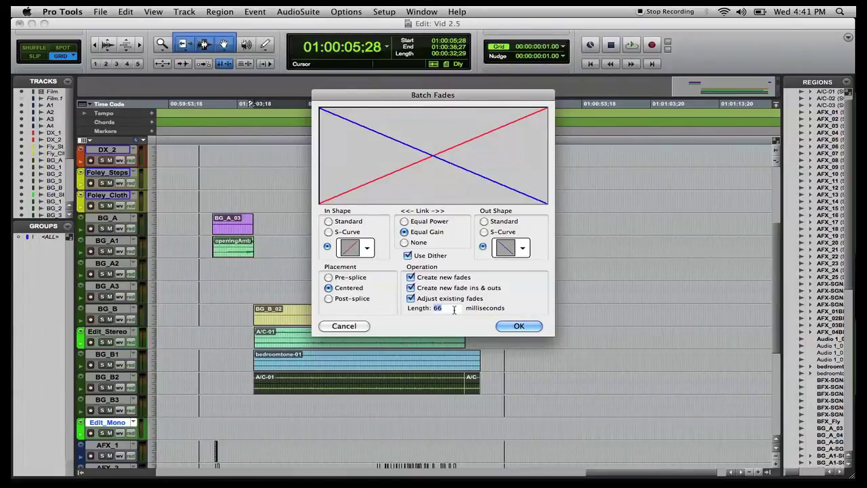
pyautogui.write('33')
pyautogui.press('Return')
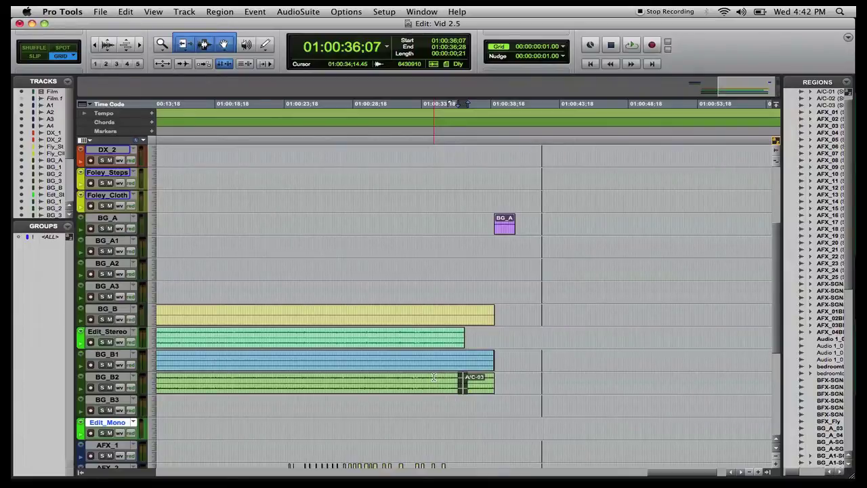
# Play back the join between the two A/C regions on BG_B2, restarting from 01:00:35;14
pyautogui.press('space')
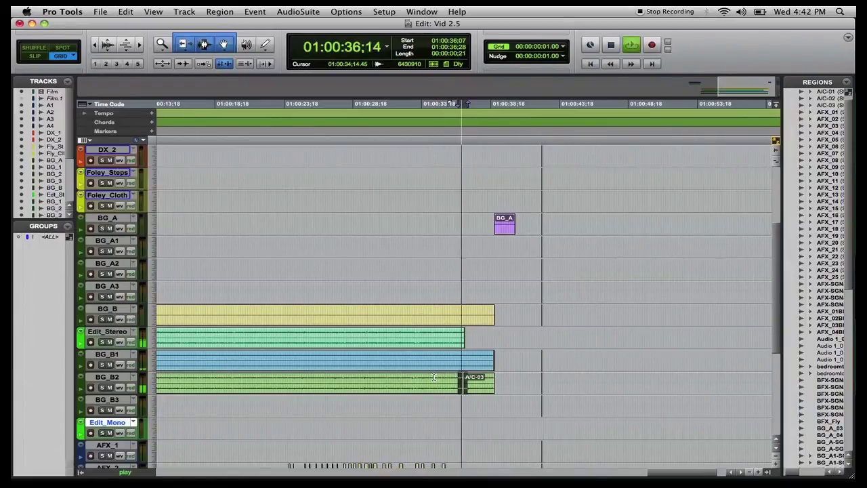
pyautogui.press('space')
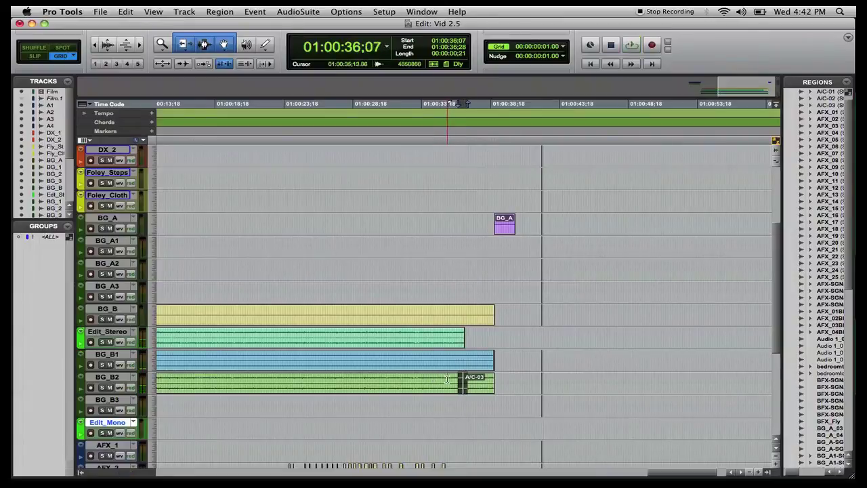
pyautogui.click(447, 379)
pyautogui.press('space')
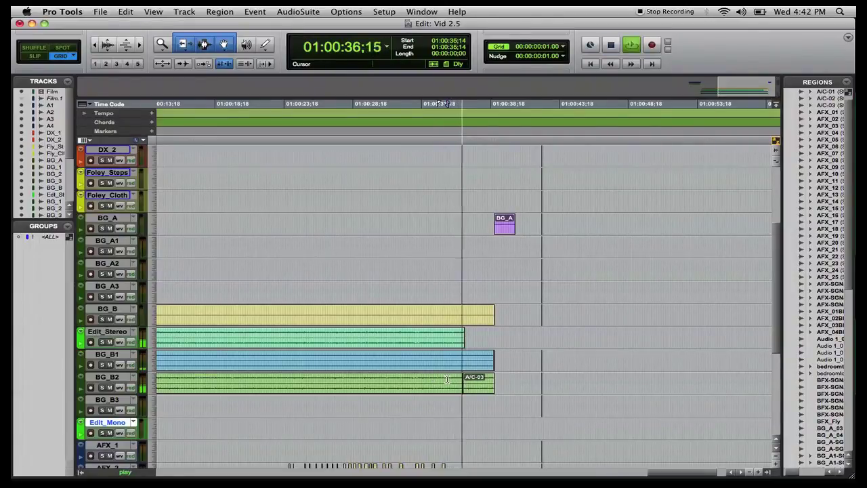
pyautogui.press('space')
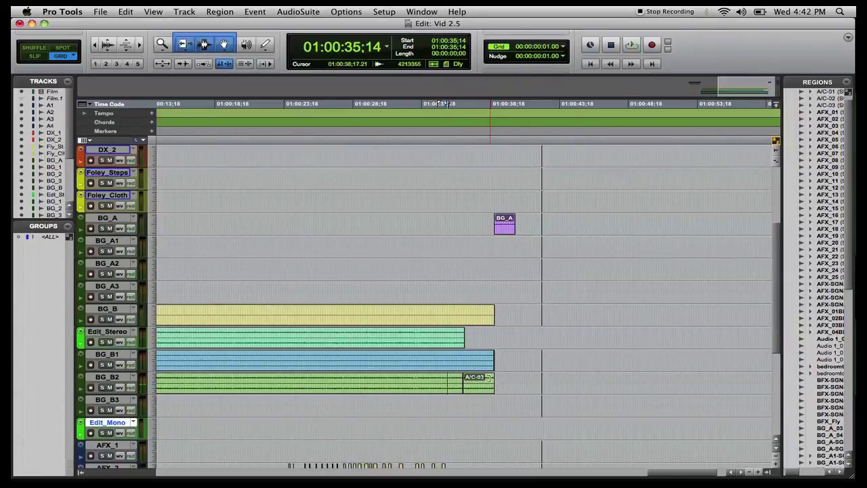
# Lengthen the A/C region's fade-in on BG_B2 to two frames, from 01:00:05;28 to 01:00:06;00
pyautogui.hscroll(-10, 413, 383)
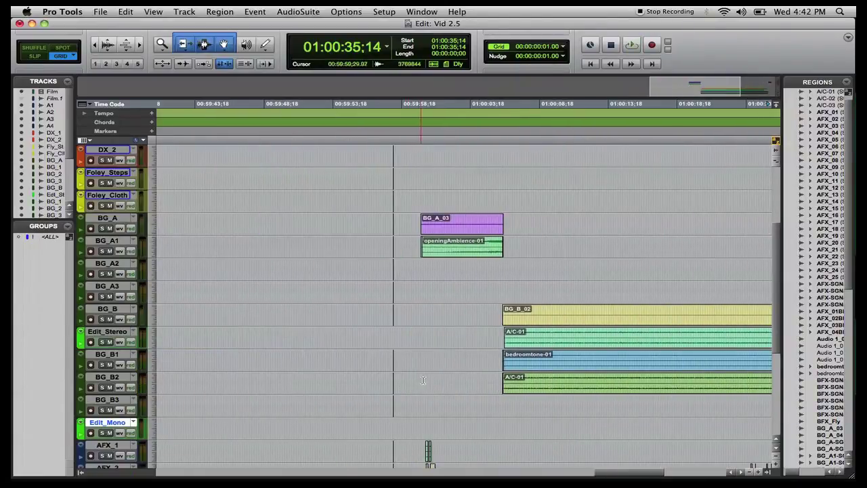
pyautogui.click(529, 389)
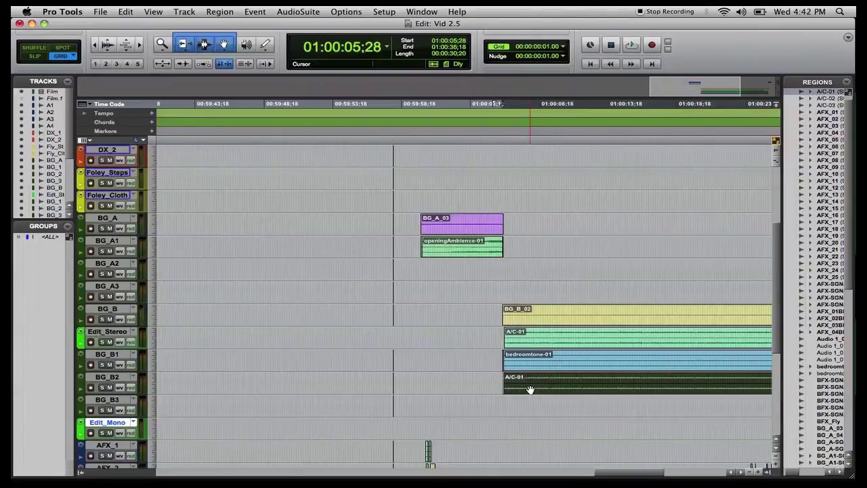
pyautogui.scroll(7, 529, 389)
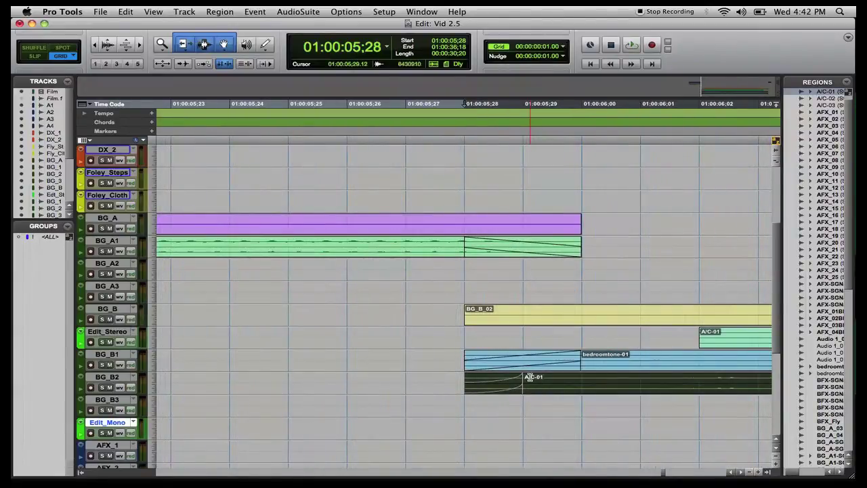
pyautogui.moveTo(523, 376); pyautogui.dragTo(569, 378)
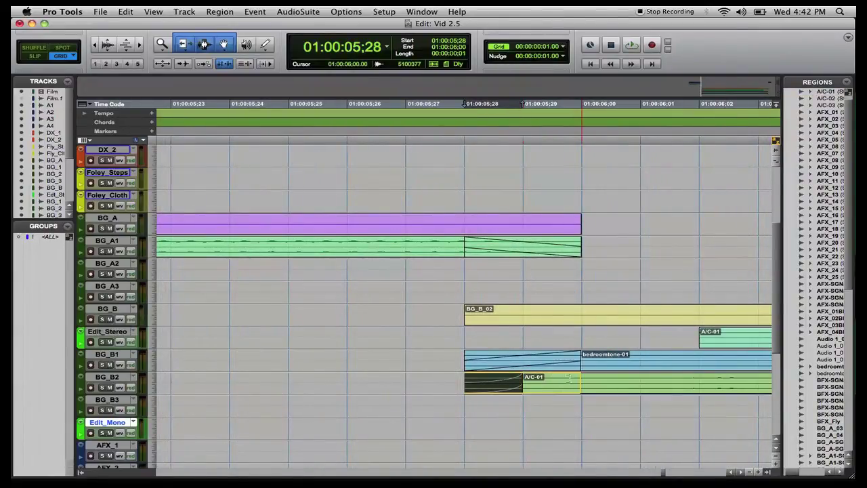
pyautogui.press('f')
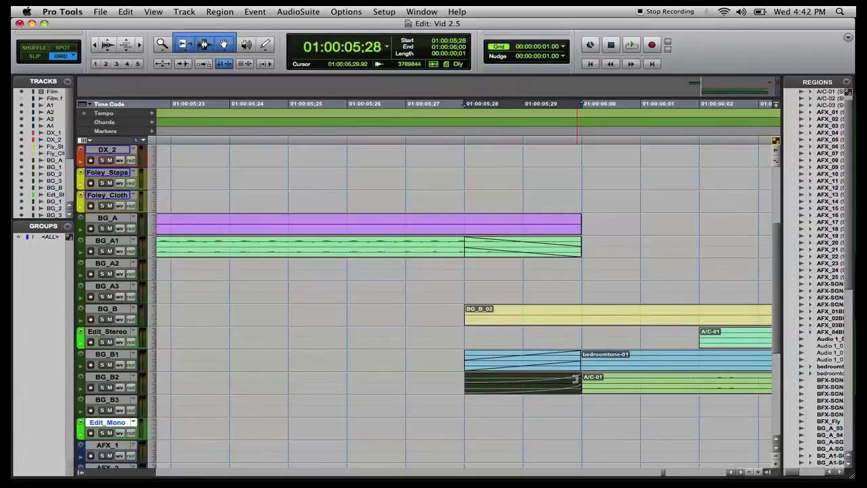
# Shorten the bedroomtone fade-out on BG_B1 to one frame, starting at 01:00:38;26
pyautogui.press('r')
pyautogui.press('r')
pyautogui.press('r')
pyautogui.press('r')
pyautogui.press('r')
pyautogui.press('r')
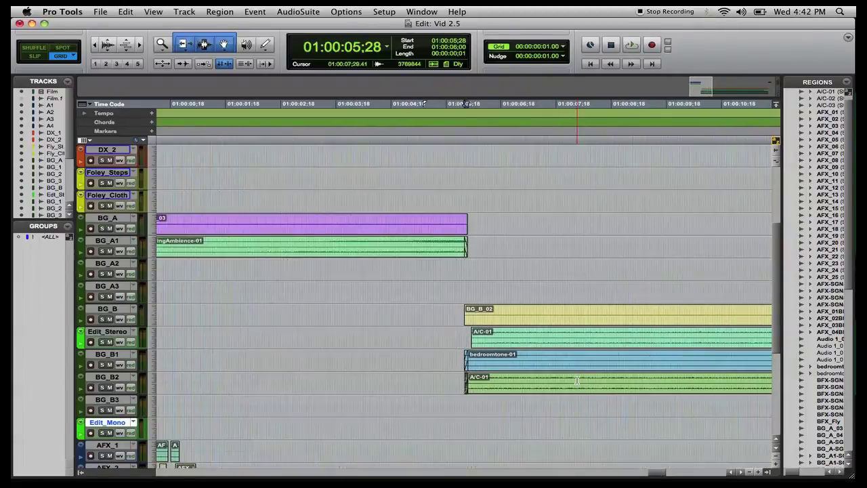
pyautogui.press('r')
pyautogui.hscroll(10, 576, 379)
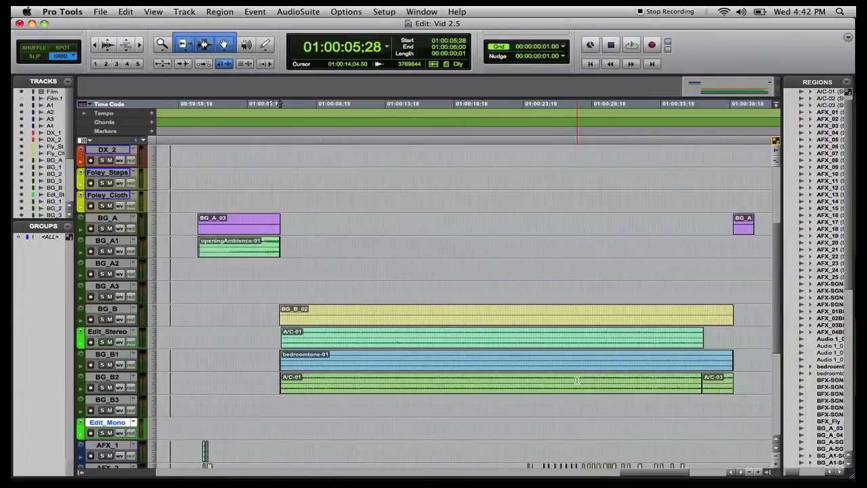
pyautogui.hscroll(-5, 577, 380)
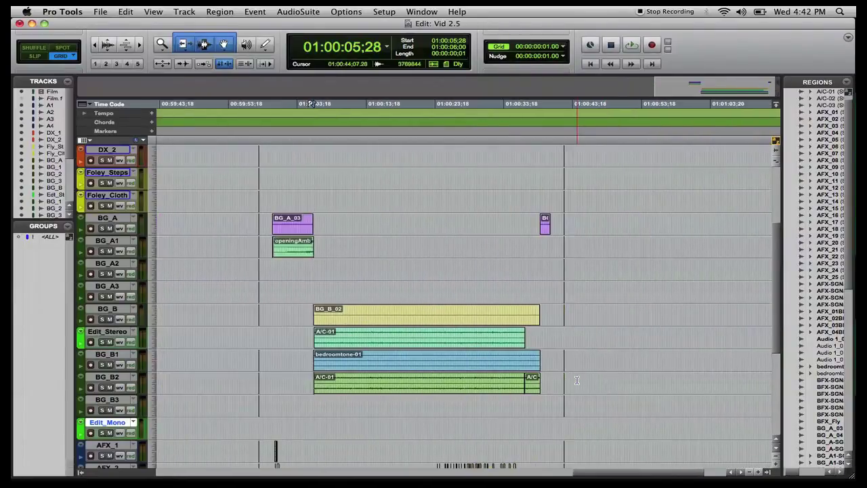
pyautogui.click(535, 342)
pyautogui.press('t')
pyautogui.press('t')
pyautogui.press('t')
pyautogui.press('t')
pyautogui.press('t')
pyautogui.press('t')
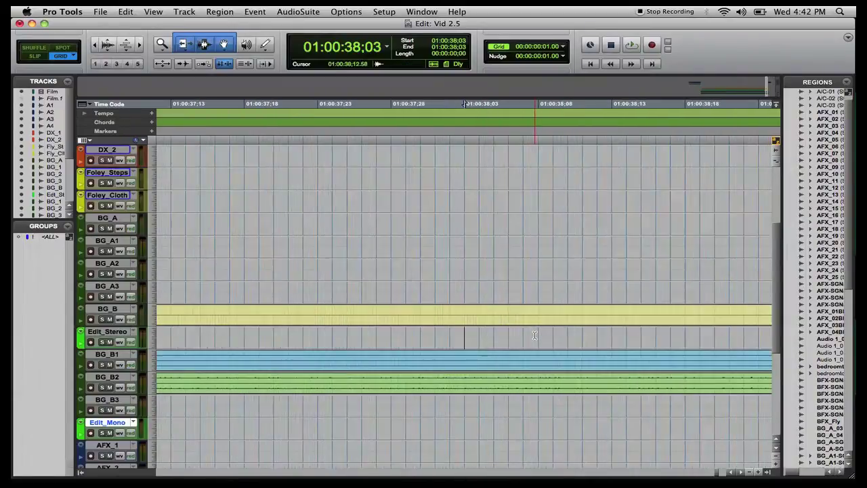
pyautogui.hscroll(5, 534, 334)
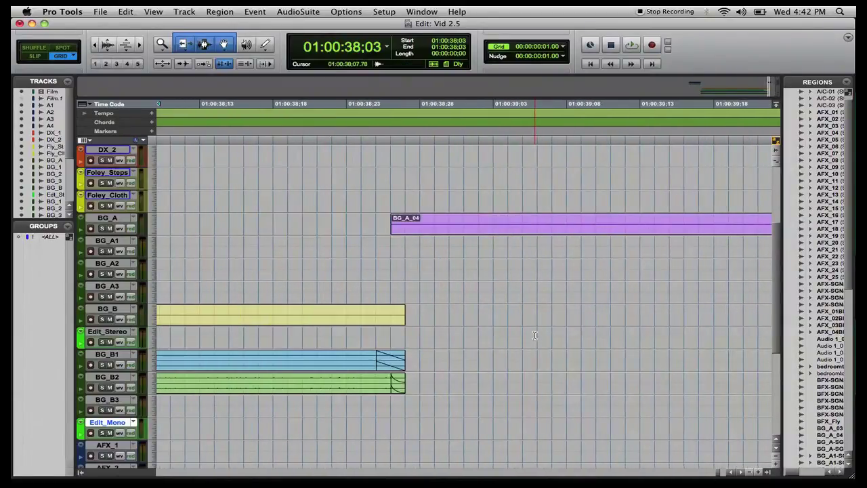
pyautogui.click(380, 359)
pyautogui.moveTo(380, 359); pyautogui.dragTo(392, 360)
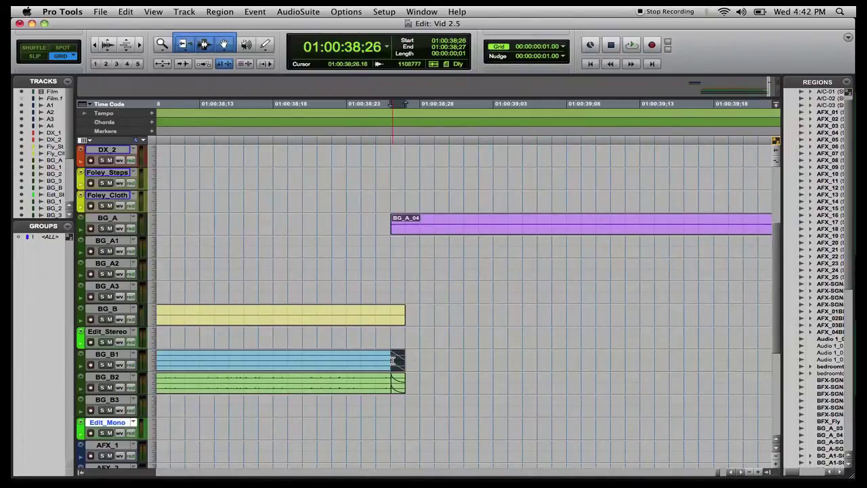
# Delete the leftover A/C region from Edit_Stereo
pyautogui.press('r')
pyautogui.press('r')
pyautogui.press('r')
pyautogui.press('r')
pyautogui.press('r')
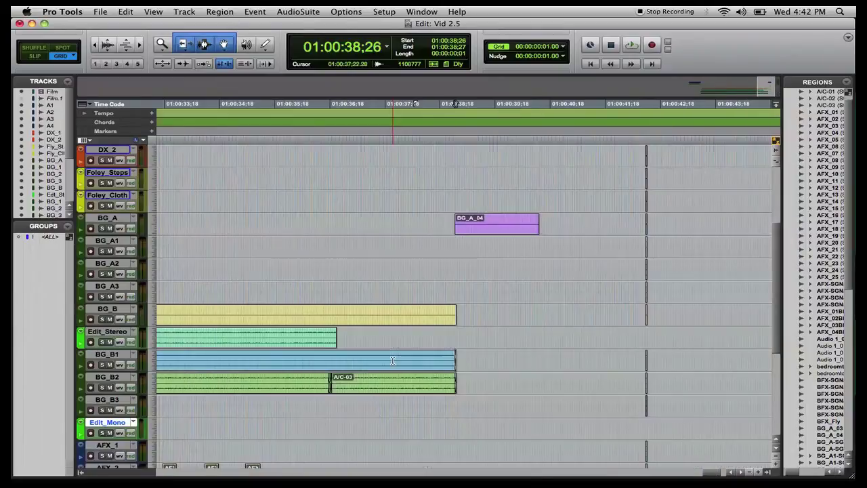
pyautogui.press('r')
pyautogui.press('r')
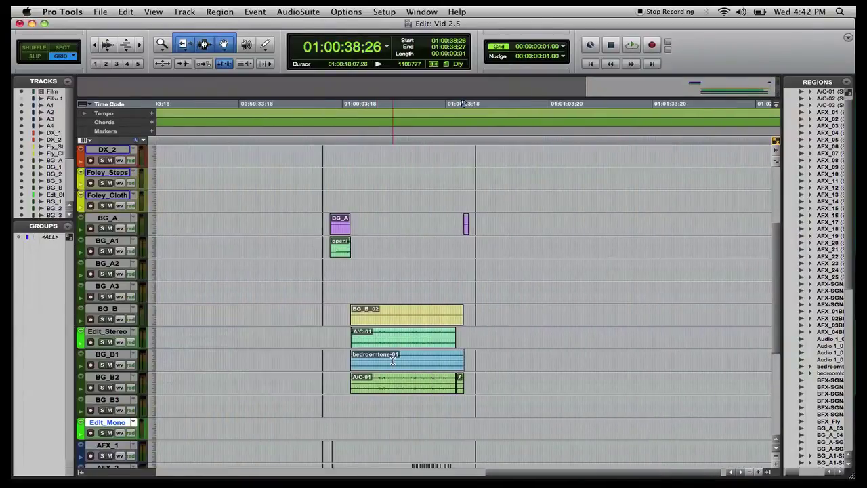
pyautogui.click(391, 344)
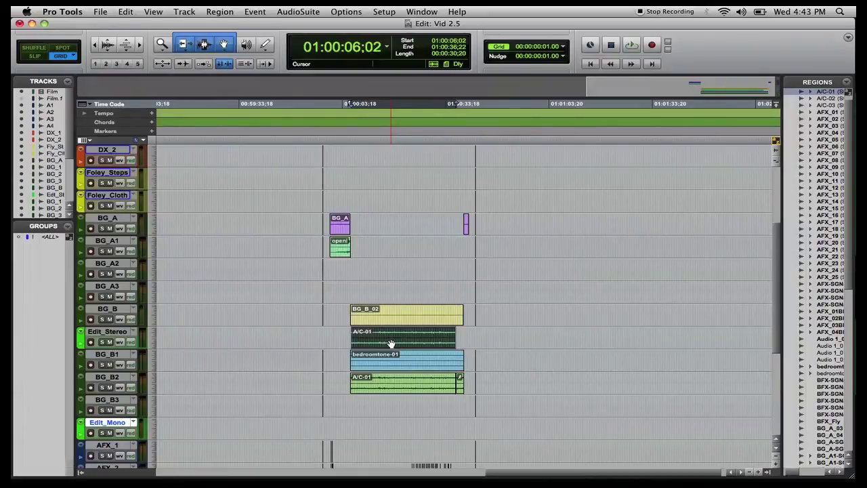
pyautogui.press('Delete')
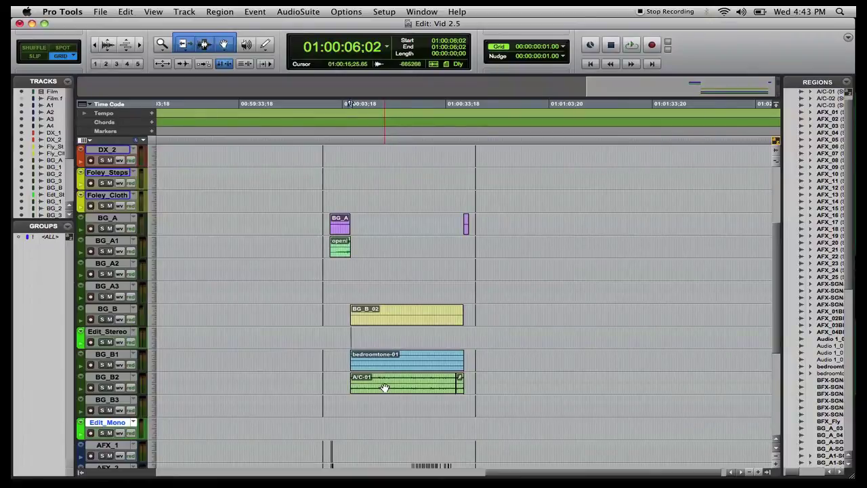
# Place the tv region from the region list on Edit_Stereo and shift it earlier to start at 00:59:26;08
pyautogui.scroll(-1, 821, 235)
pyautogui.scroll(-10, 821, 235)
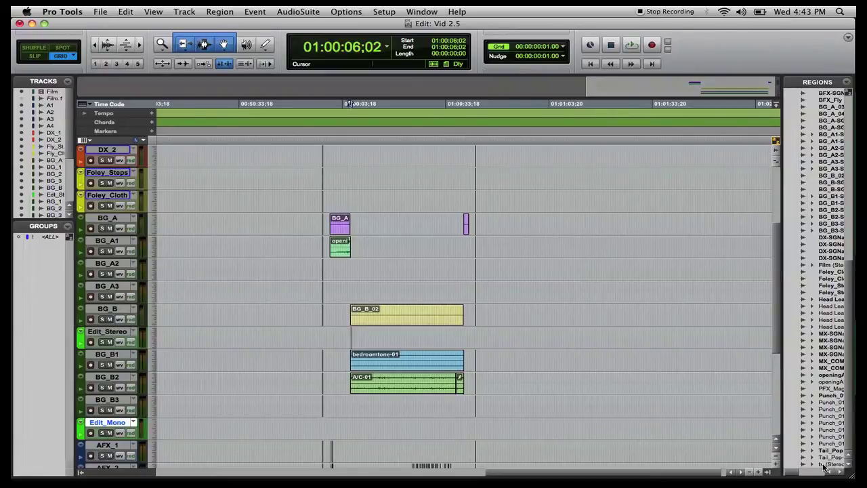
pyautogui.moveTo(824, 466); pyautogui.dragTo(334, 333)
pyautogui.moveTo(466, 343); pyautogui.dragTo(378, 344)
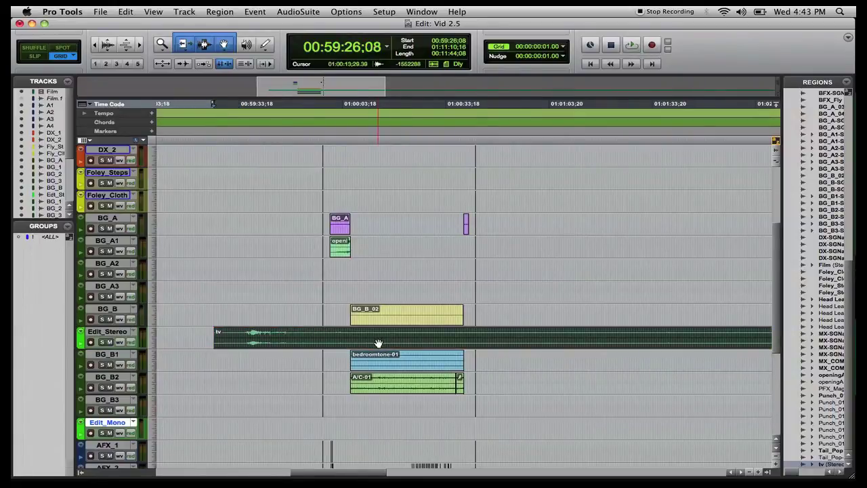
# Play the tv region against the other backgrounds from 01:00:05;29
pyautogui.click(350, 333)
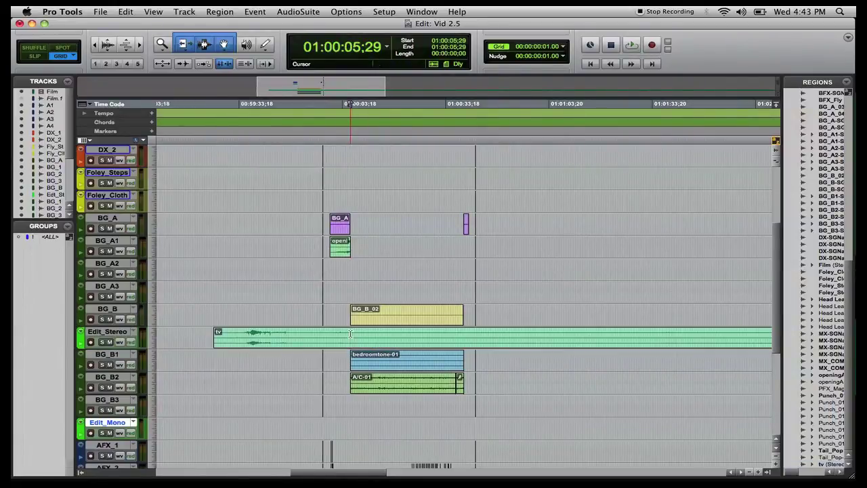
pyautogui.press('space')
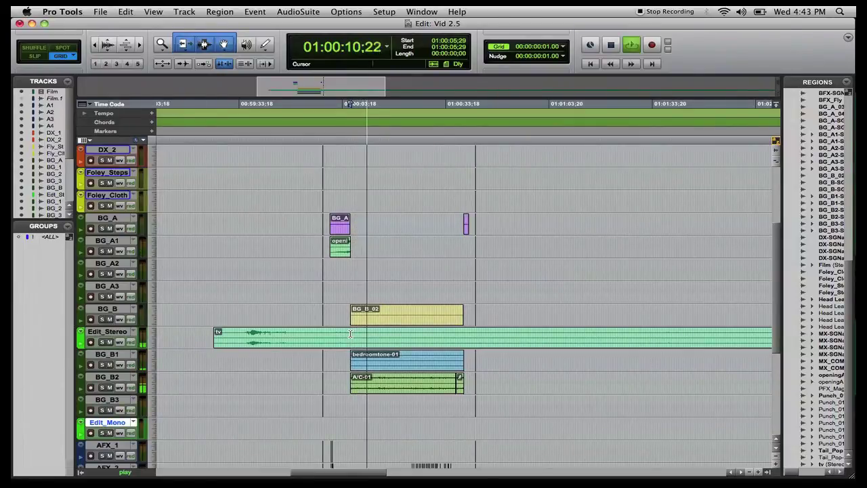
pyautogui.press('space')
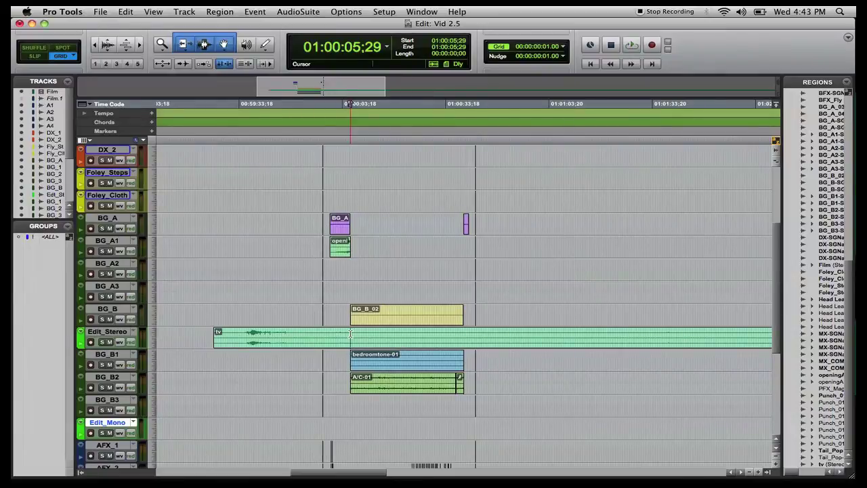
# Trim the tv region on Edit_Stereo to the span of the BG_B_02 guide and move it straight down to BG_B3
pyautogui.click(385, 323)
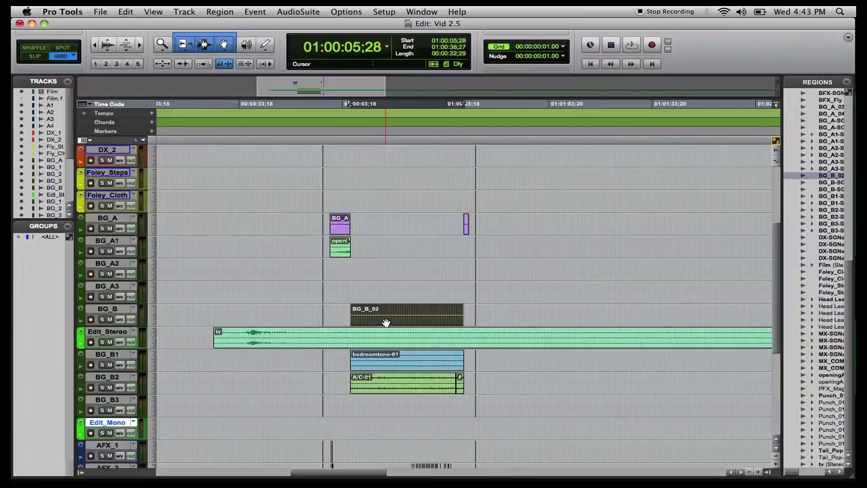
pyautogui.press(';')
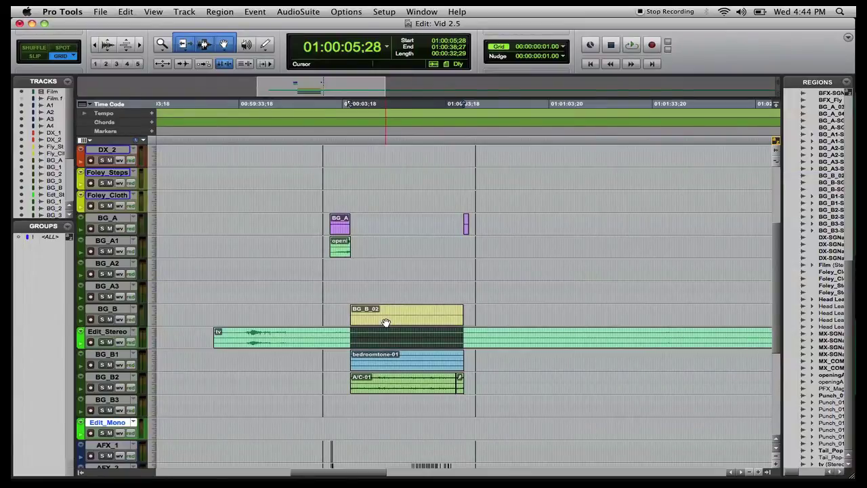
pyautogui.press('super+t')
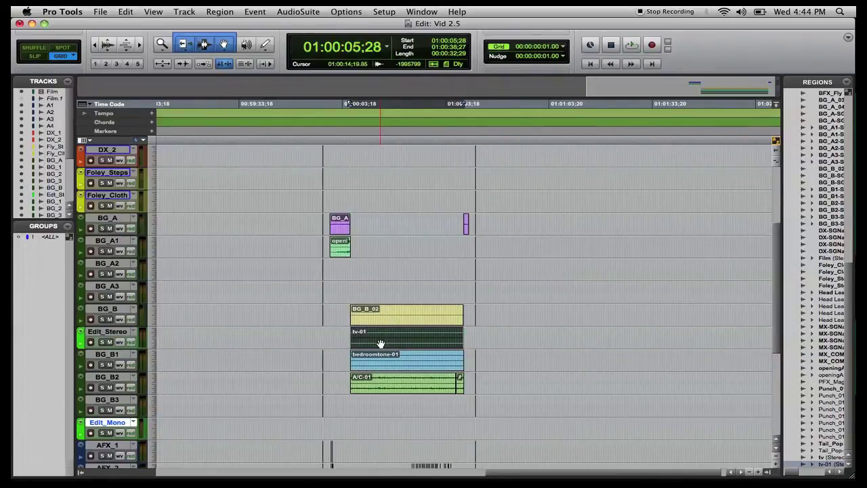
pyautogui.moveTo(379, 344); pyautogui.dragTo(383, 418)
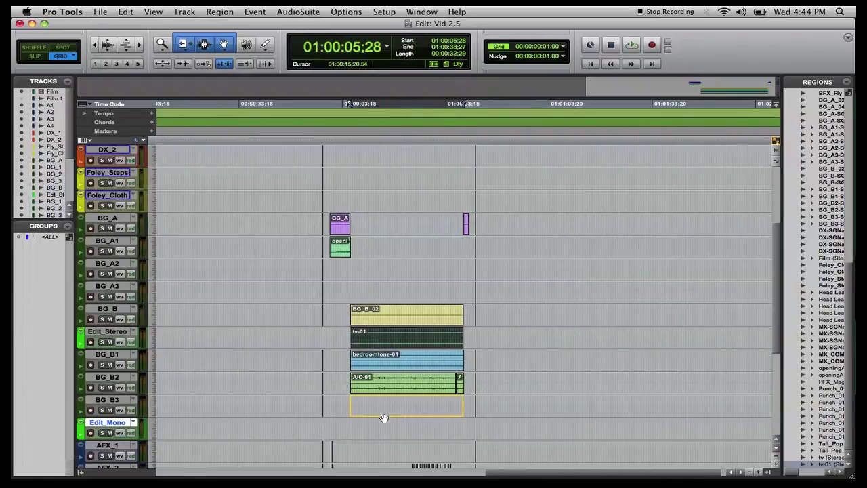
pyautogui.moveTo(384, 418); pyautogui.dragTo(383, 418)
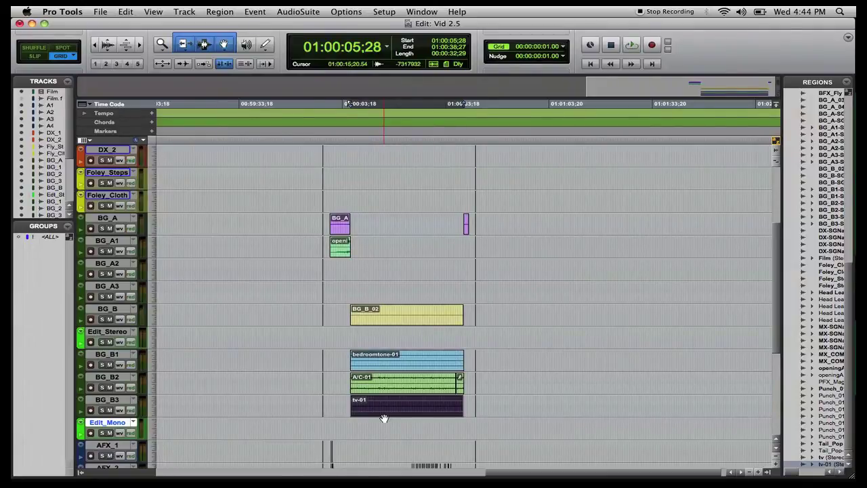
# Add 66 ms batch fades to the start and end of the tv-01 region on BG_B3
pyautogui.press('super+f')
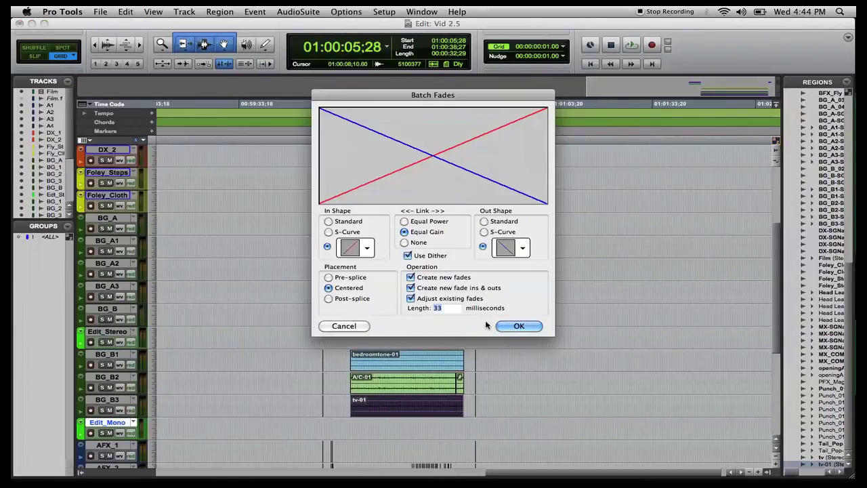
pyautogui.write('66')
pyautogui.click(519, 326)
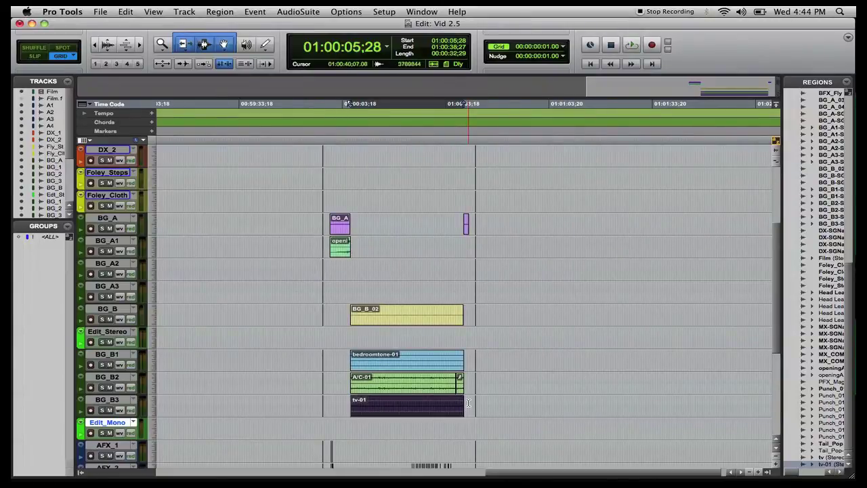
# Shorten the tv-01 fade-out on BG_B3 to one frame, starting at 01:00:38;26
pyautogui.click(468, 403)
pyautogui.press('t')
pyautogui.press('t')
pyautogui.press('t')
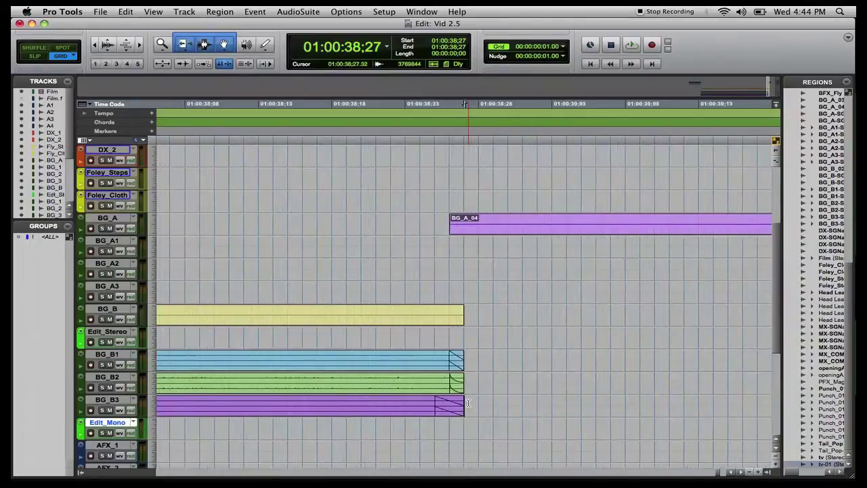
pyautogui.doubleClick(410, 403)
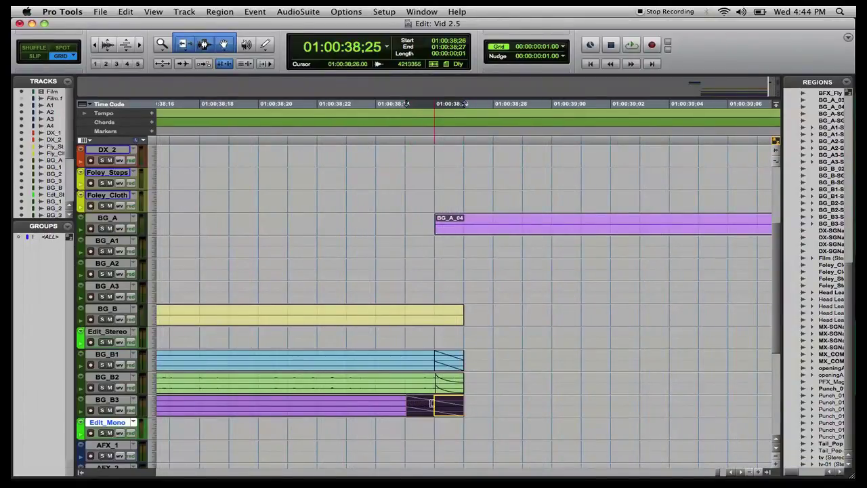
pyautogui.click(431, 403)
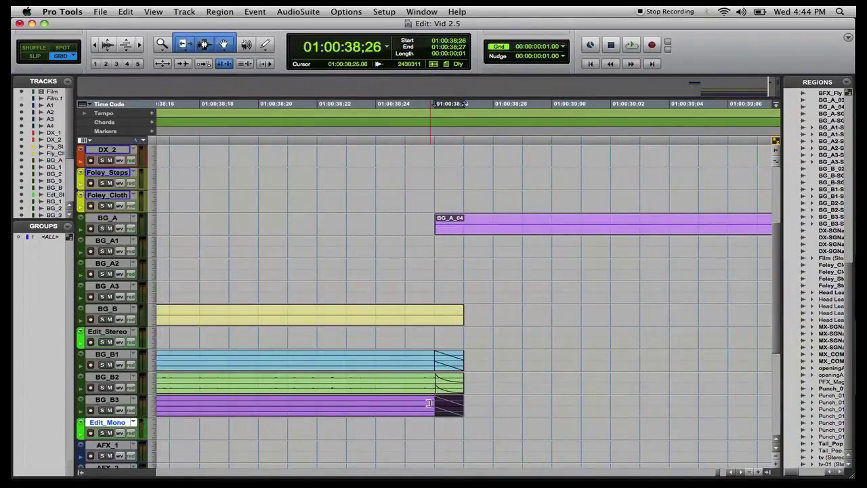
pyautogui.press('r')
pyautogui.press('r')
pyautogui.press('r')
pyautogui.press('r')
pyautogui.press('r')
pyautogui.press('r')
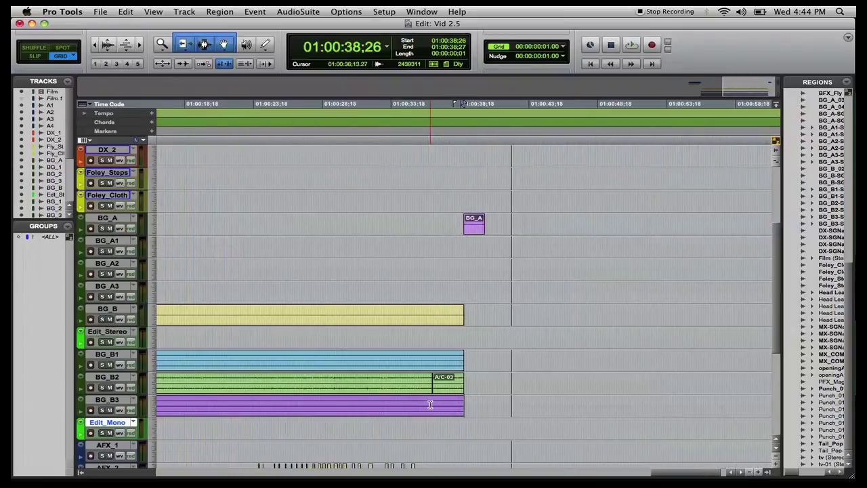
pyautogui.press('r')
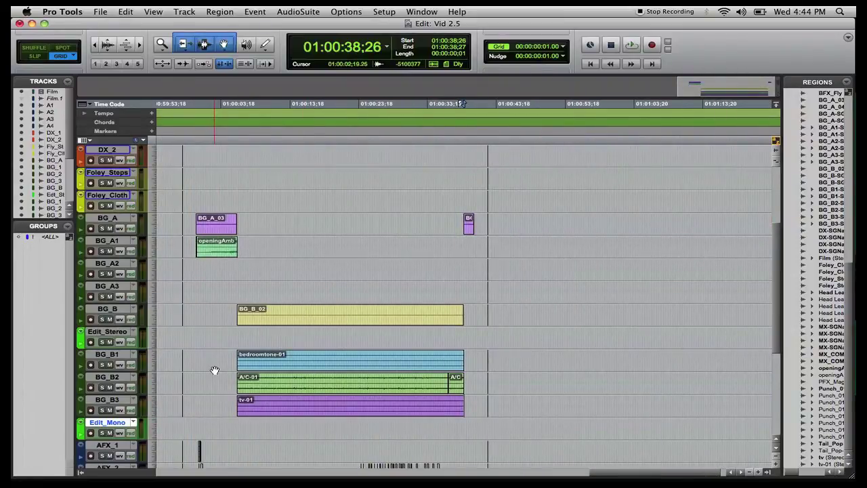
# Lower the BG_B3 volume fader in the mixer to -16.8 dB and return it to 0.0 dB
pyautogui.press('super+equal')
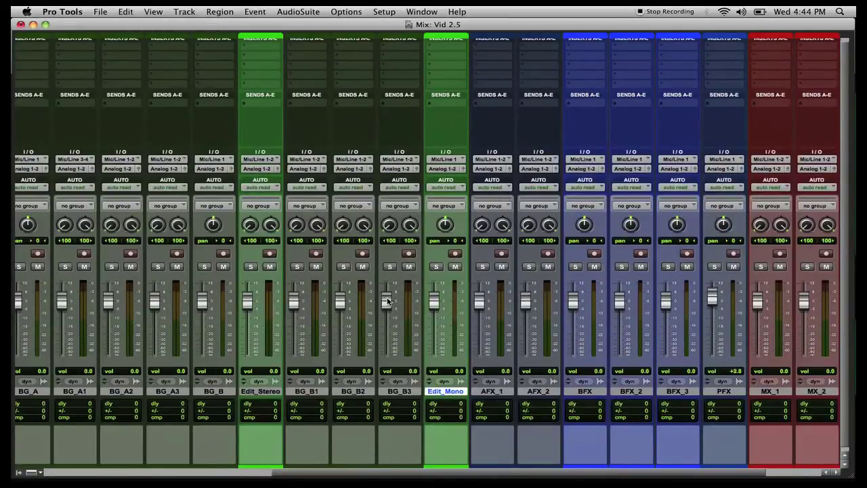
pyautogui.moveTo(389, 301); pyautogui.dragTo(385, 330)
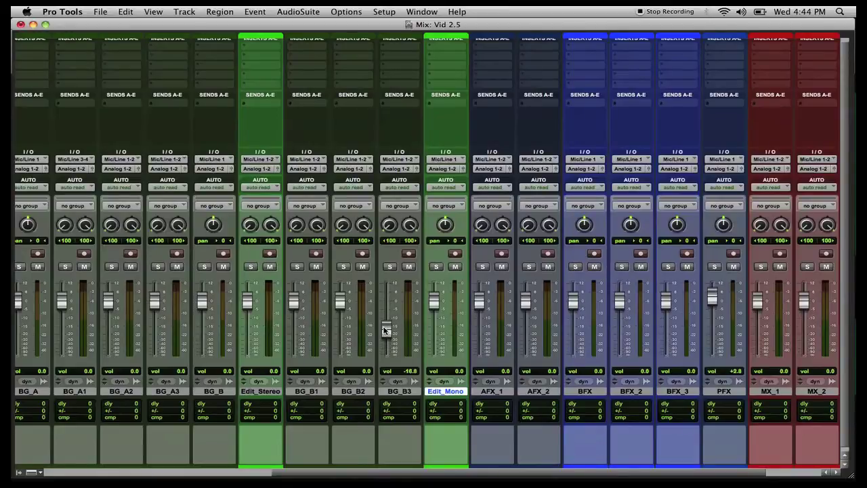
pyautogui.moveTo(385, 330); pyautogui.dragTo(384, 301)
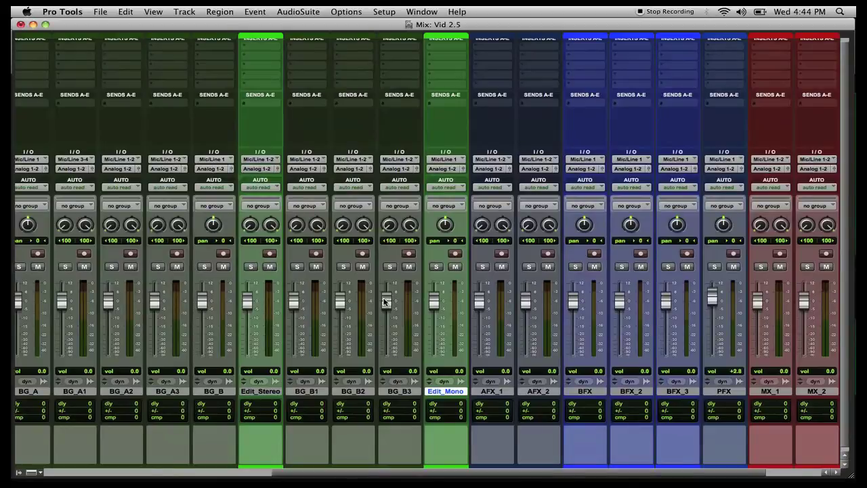
pyautogui.press('super+equal')
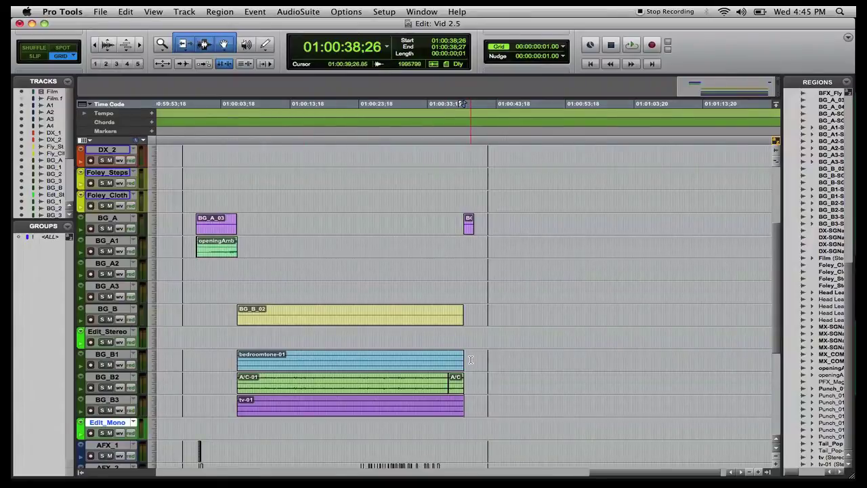
# Show the volume automation lane of BG_B1 and hide it again
pyautogui.scroll(-3, 310, 207)
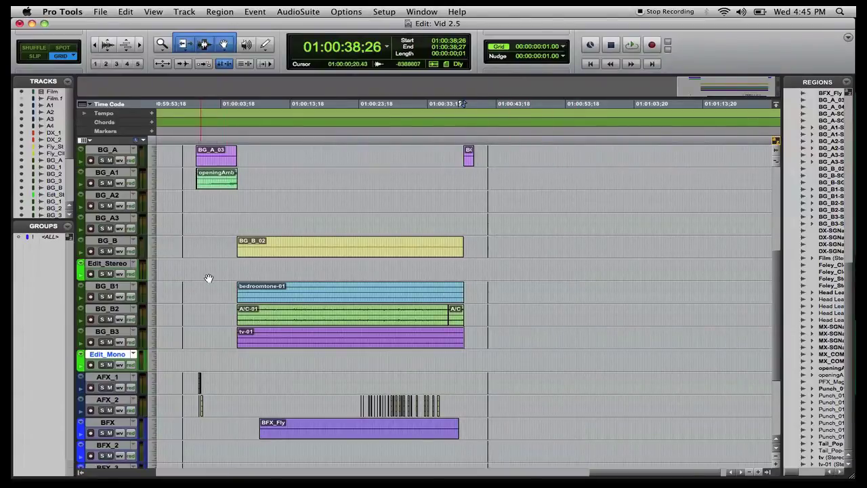
pyautogui.click(226, 291)
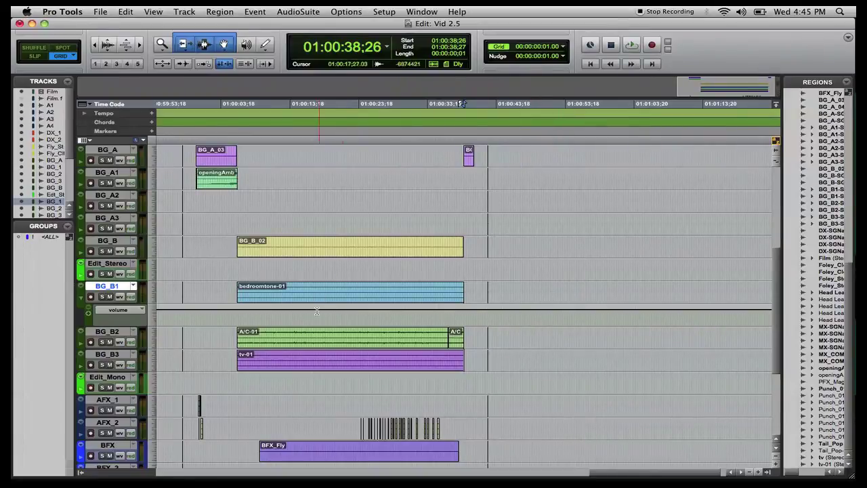
pyautogui.click(79, 300)
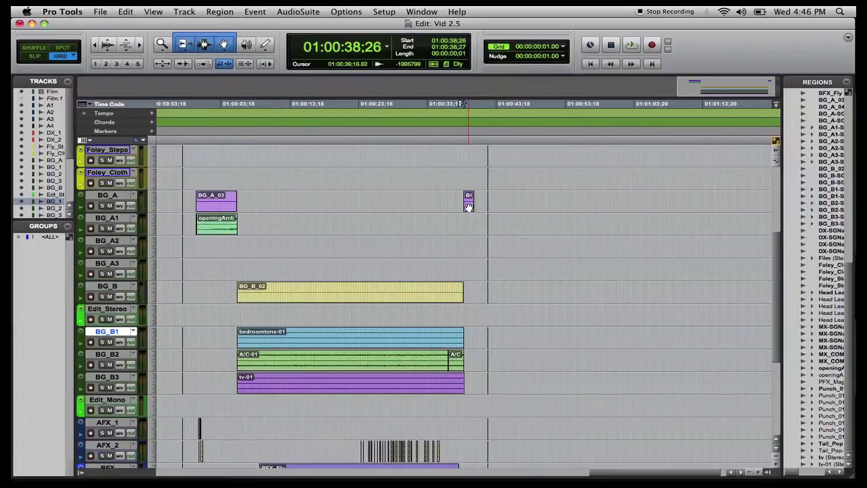
# Move the Edit_Stereo track directly below the BG_A guide track
pyautogui.click(469, 206)
pyautogui.scroll(4, 468, 207)
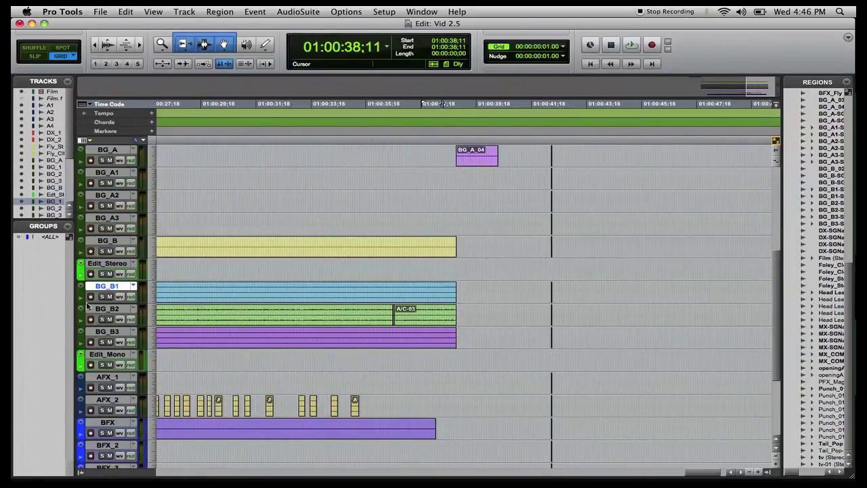
pyautogui.click(116, 263)
pyautogui.moveTo(117, 264); pyautogui.dragTo(124, 172)
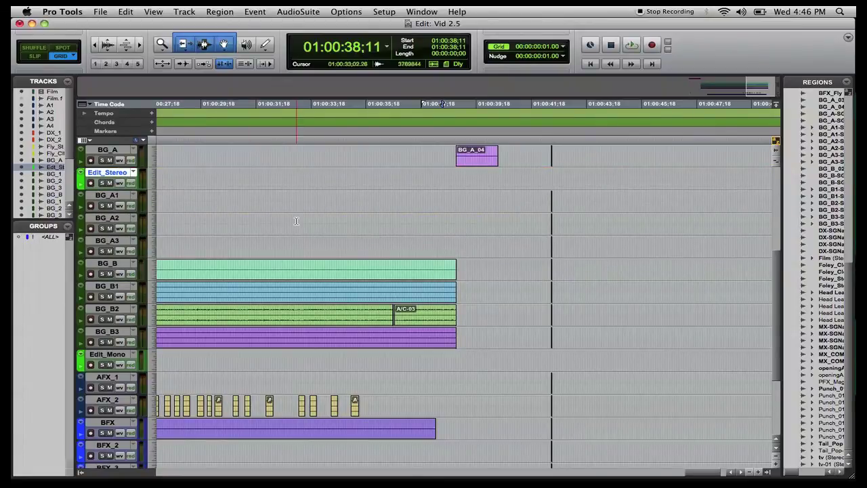
pyautogui.scroll(3, 296, 219)
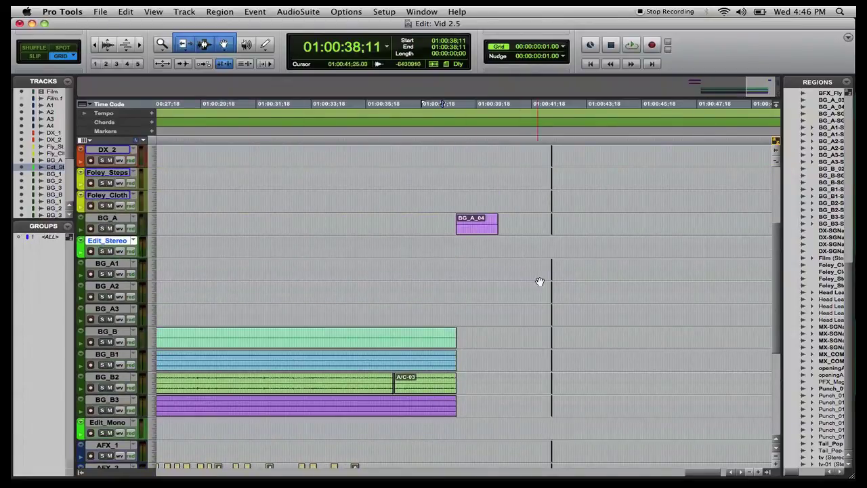
# Examine the BG_B_02 and BG_A_04 guides and how their scenes meet around 01:00:38;26
pyautogui.hscroll(-3, 501, 311)
pyautogui.hscroll(-10, 501, 311)
pyautogui.hscroll(5, 502, 311)
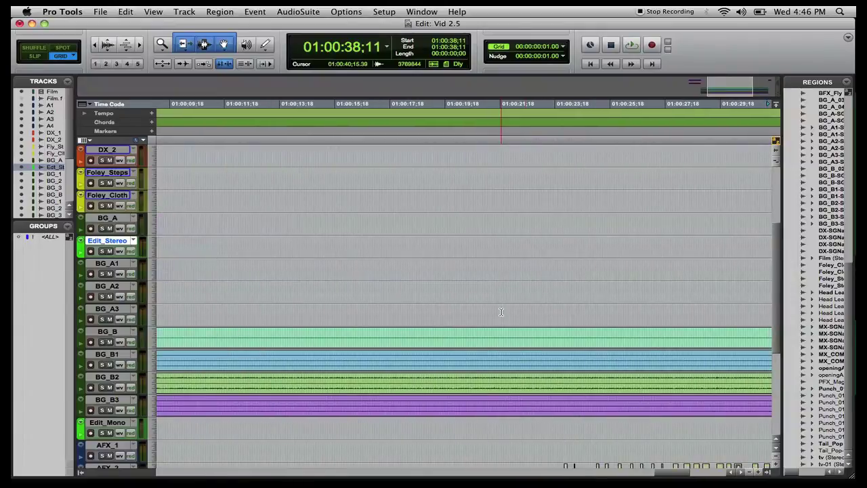
pyautogui.press('super+bracketleft')
pyautogui.press('super+bracketleft')
pyautogui.click(447, 404)
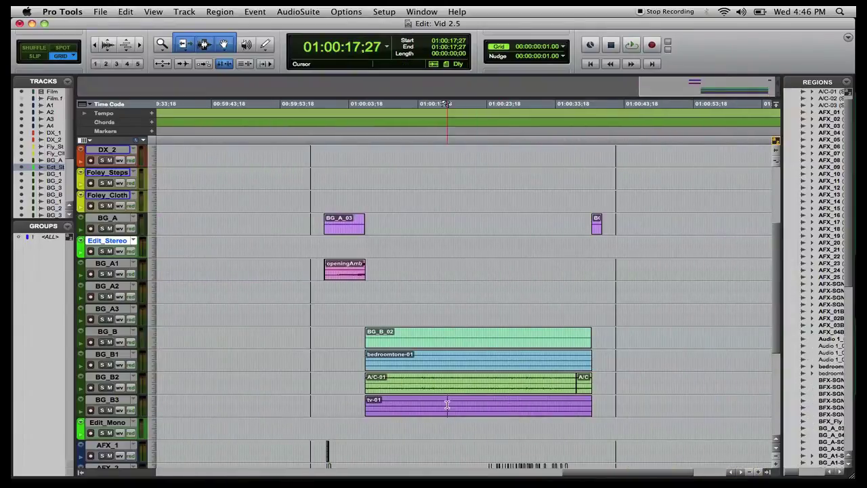
pyautogui.click(595, 244)
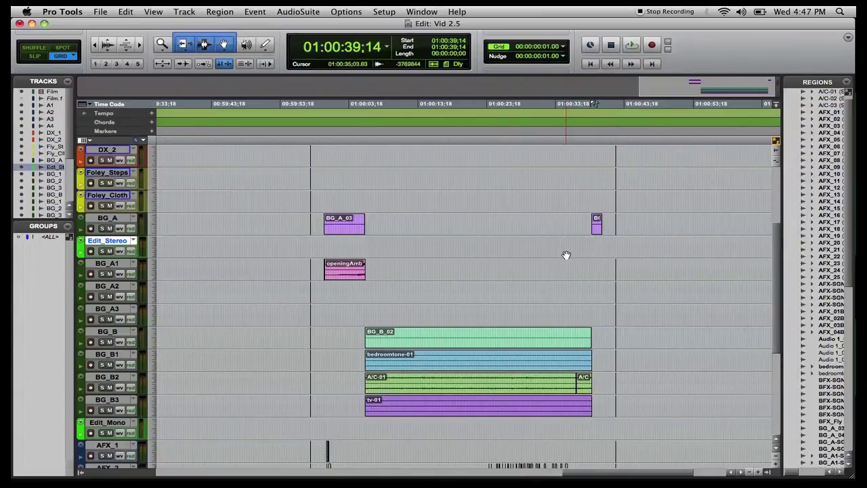
pyautogui.click(531, 360)
pyautogui.click(530, 344)
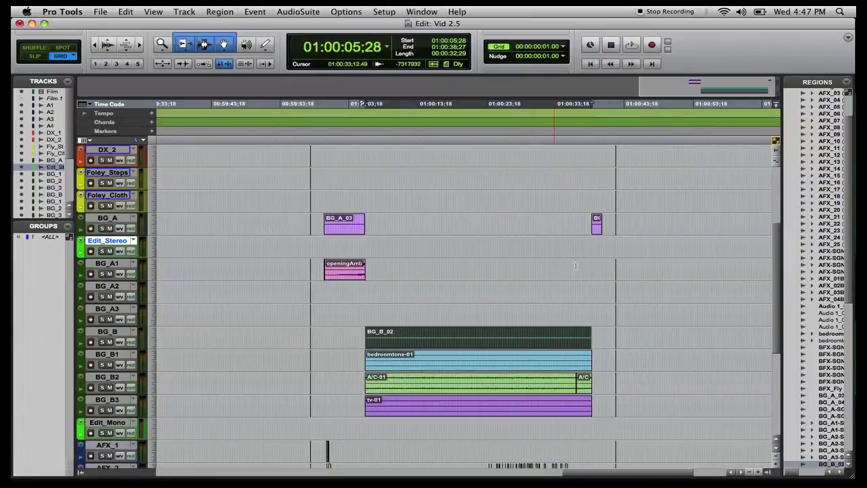
pyautogui.click(597, 228)
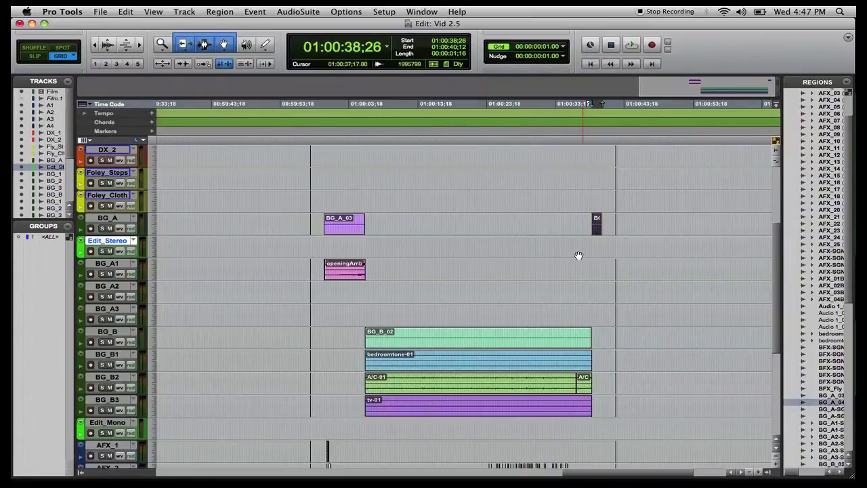
pyautogui.click(519, 346)
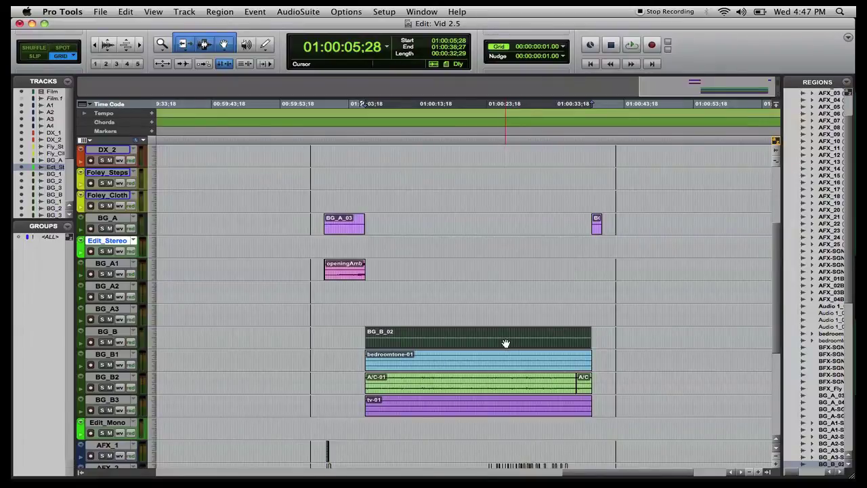
pyautogui.click(596, 227)
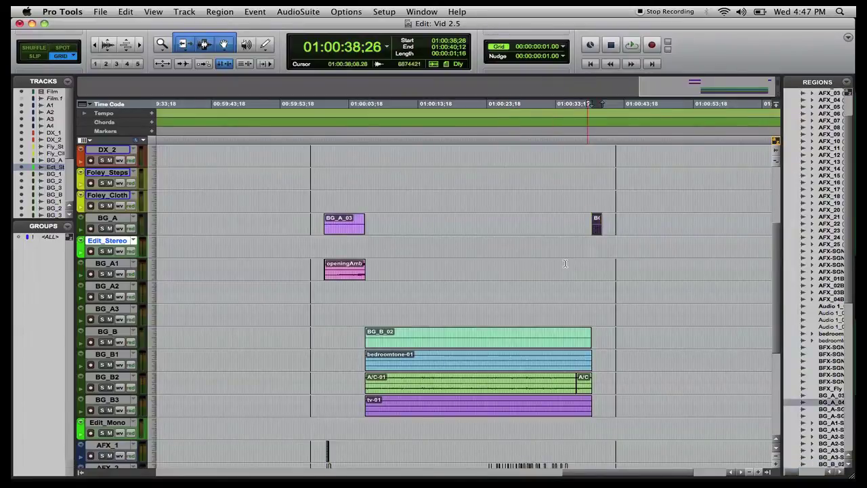
pyautogui.click(481, 340)
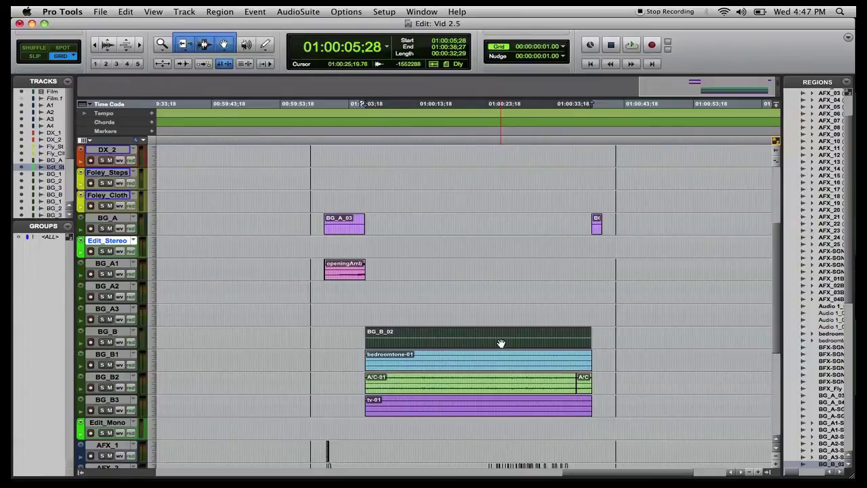
pyautogui.click(596, 229)
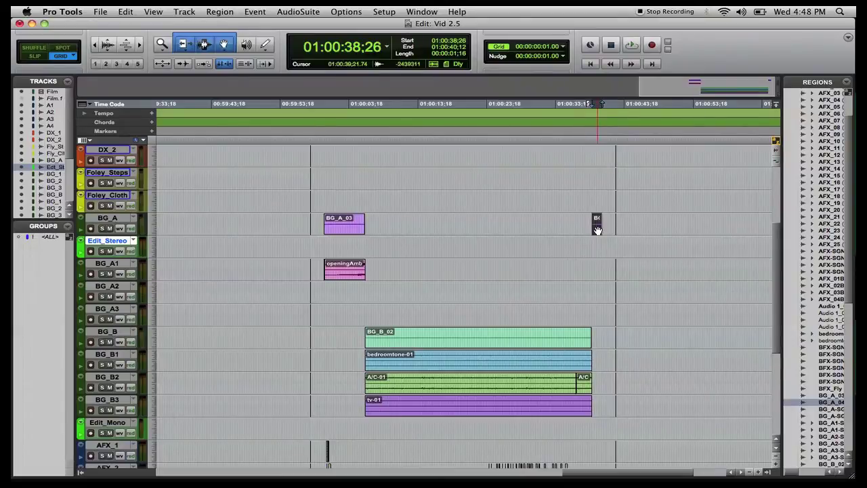
# Place the full A/C region from the region list on Edit_Stereo and shift it to start at 01:00:33;07
pyautogui.scroll(3, 820, 163)
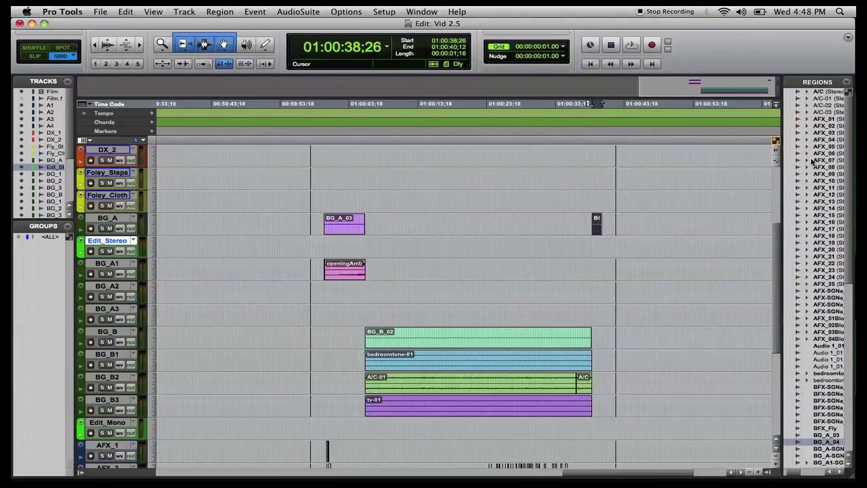
pyautogui.moveTo(822, 94); pyautogui.dragTo(538, 255)
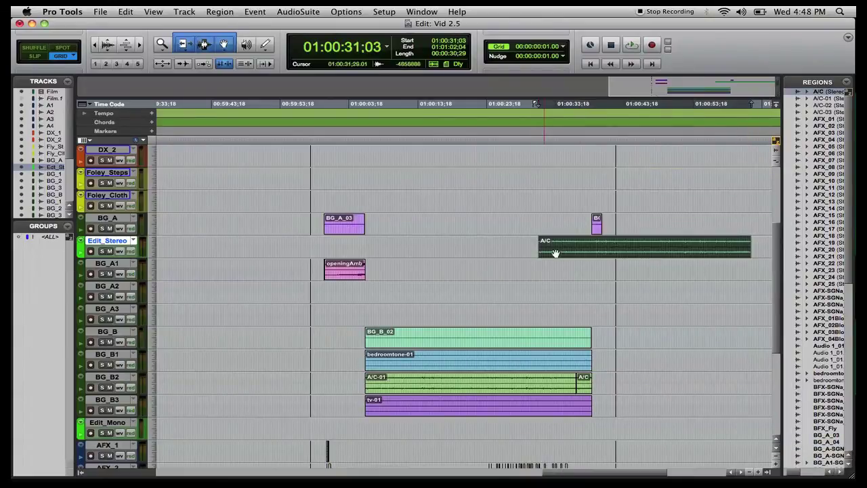
pyautogui.click(593, 245)
pyautogui.moveTo(592, 256); pyautogui.dragTo(606, 259)
# Trim the A/C region to the span of the BG_A_04 guide and move it straight down to BG_A2
pyautogui.click(596, 228)
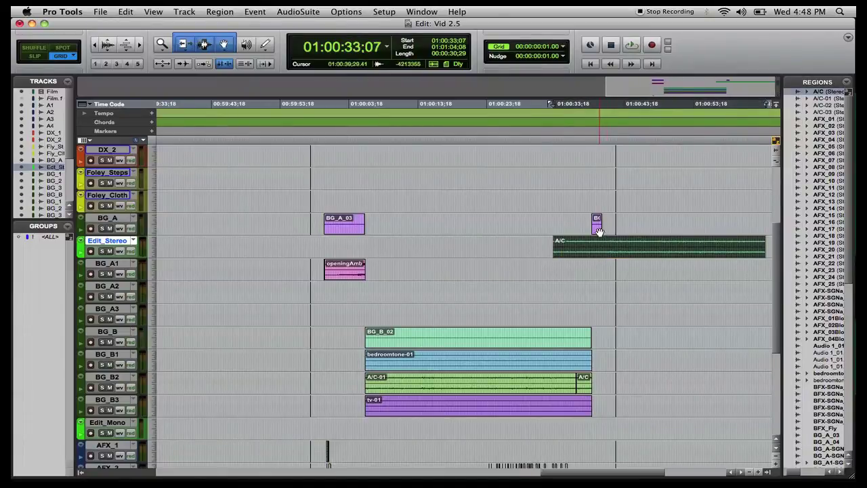
pyautogui.moveTo(599, 231); pyautogui.dragTo(597, 300)
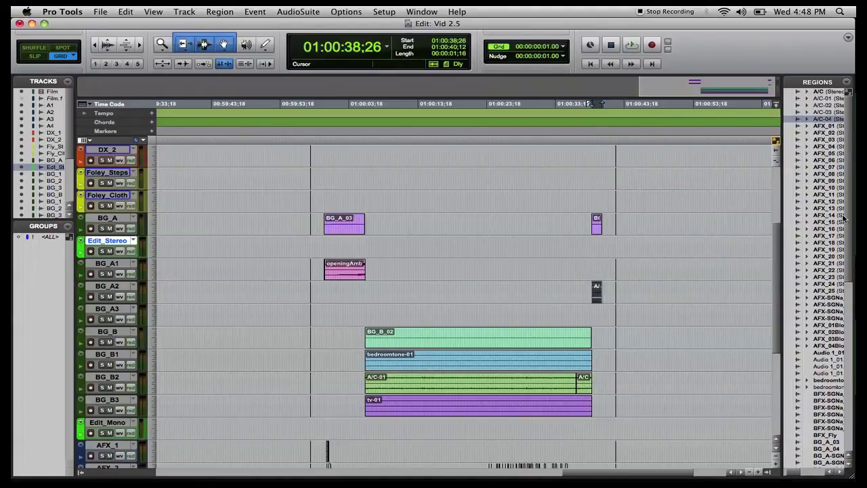
# Place the full bedroomtone region from the region list on Edit_Stereo so that it spans the BG_A_04 guide
pyautogui.scroll(-10, 827, 219)
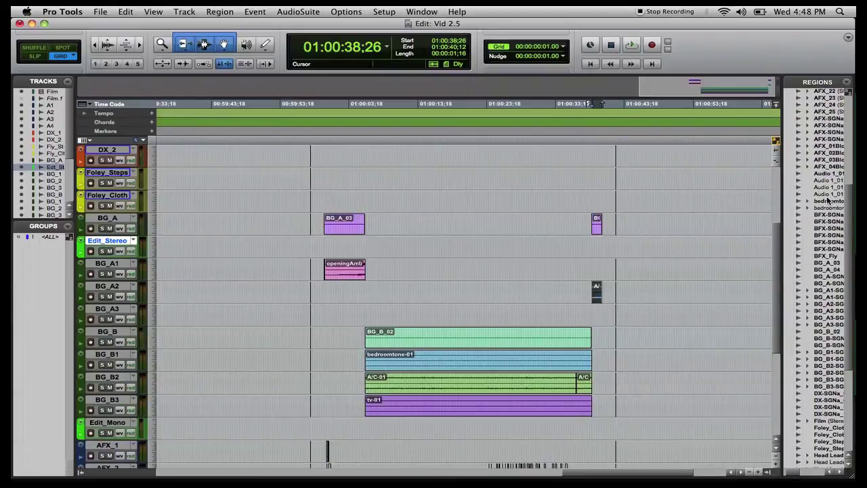
pyautogui.click(827, 202)
pyautogui.moveTo(827, 201); pyautogui.dragTo(509, 250)
# Trim the bedroomtone region to the span of the BG_A_04 guide and move it straight down to BG_A1
pyautogui.click(596, 231)
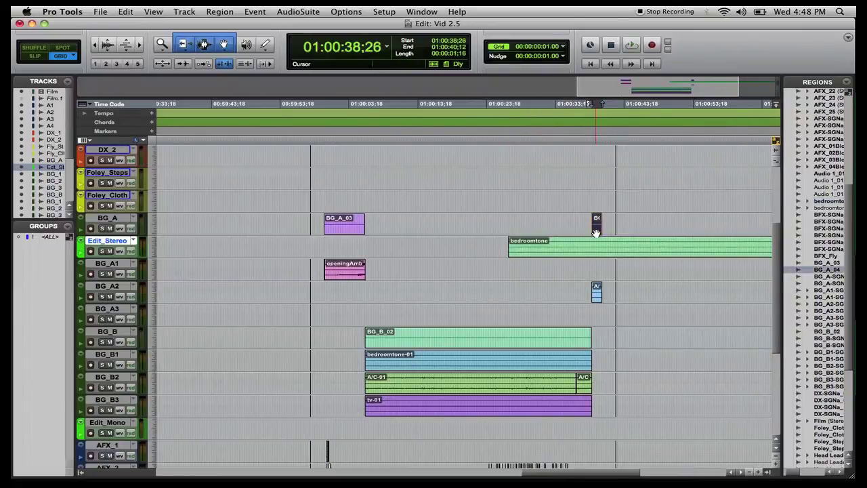
pyautogui.press(';')
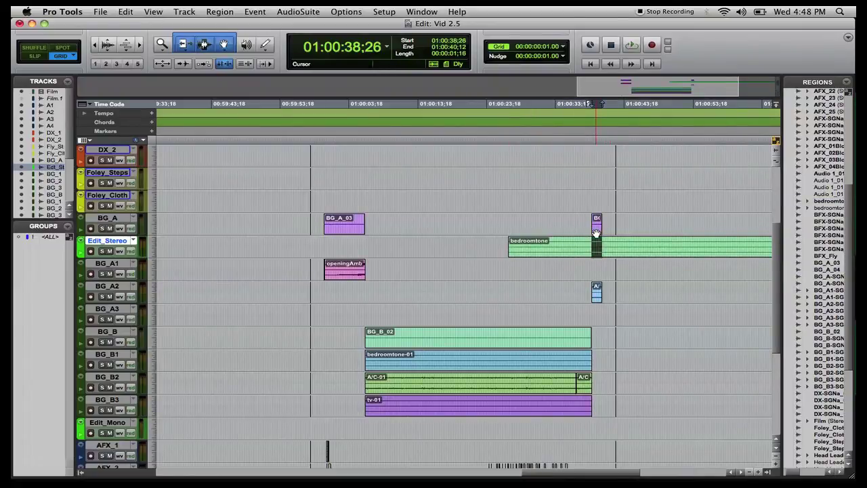
pyautogui.press('super+t')
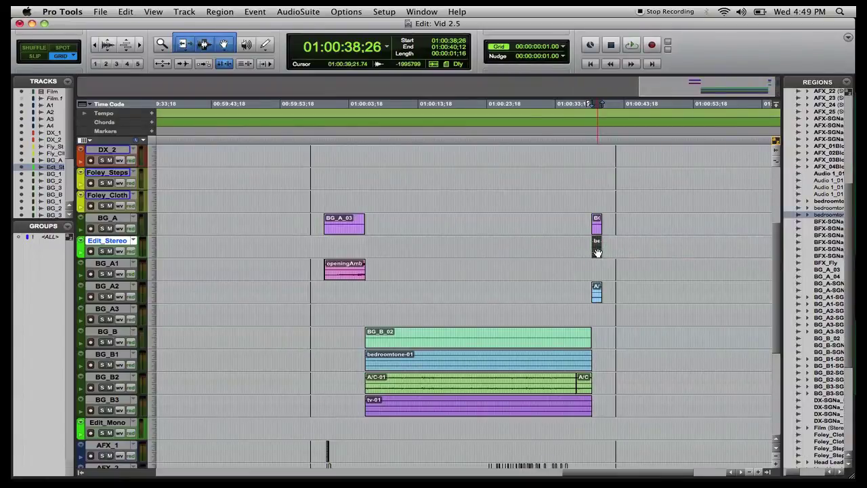
pyautogui.click(596, 252)
pyautogui.moveTo(596, 252); pyautogui.dragTo(597, 277)
# Copy the tv-01 region from BG_B3 and paste it on Edit_Stereo at 01:00:37;25
pyautogui.scroll(-8, 816, 249)
pyautogui.click(555, 248)
pyautogui.click(439, 413)
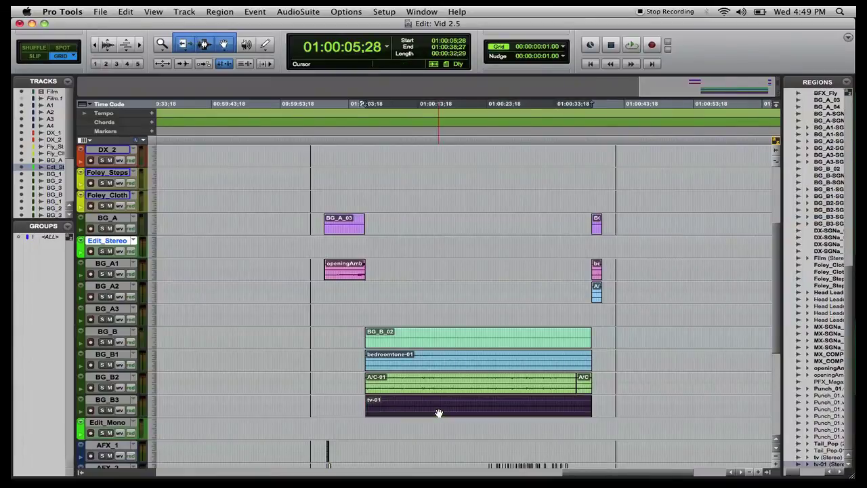
pyautogui.click(585, 244)
pyautogui.press('super+v')
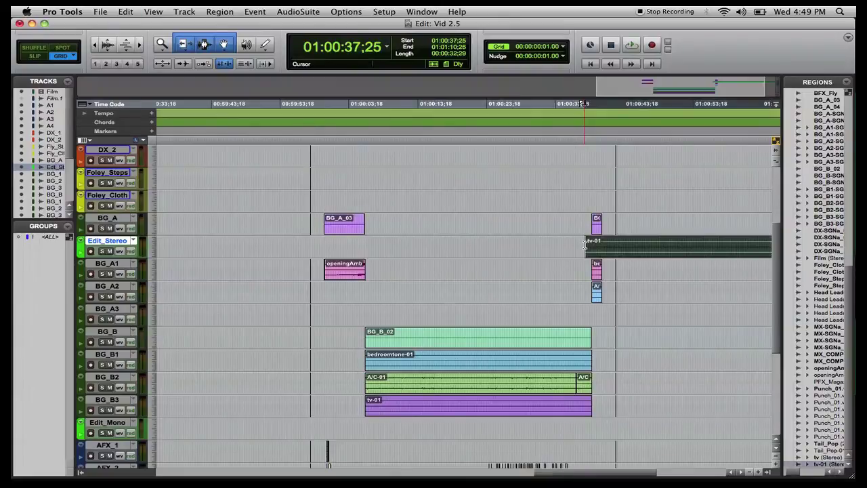
# Trim the pasted tv region to the span of the BG_A_04 guide and move it straight down to BG_A3
pyautogui.click(597, 231)
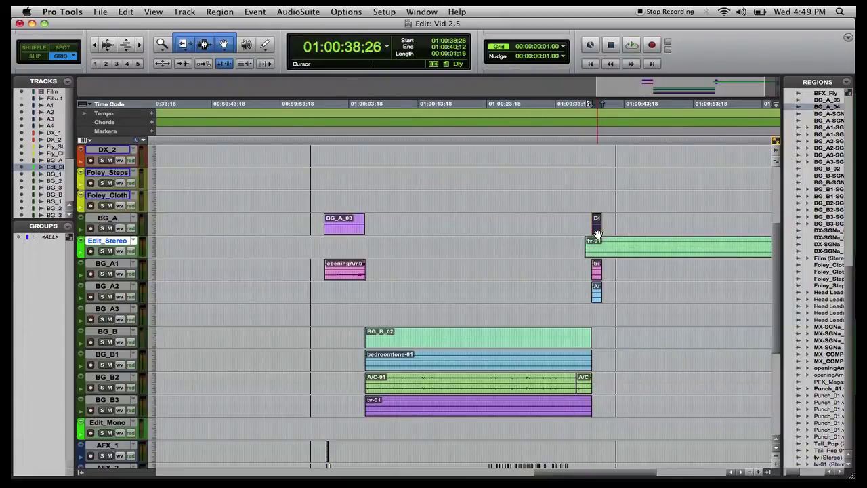
pyautogui.moveTo(597, 234); pyautogui.dragTo(597, 235)
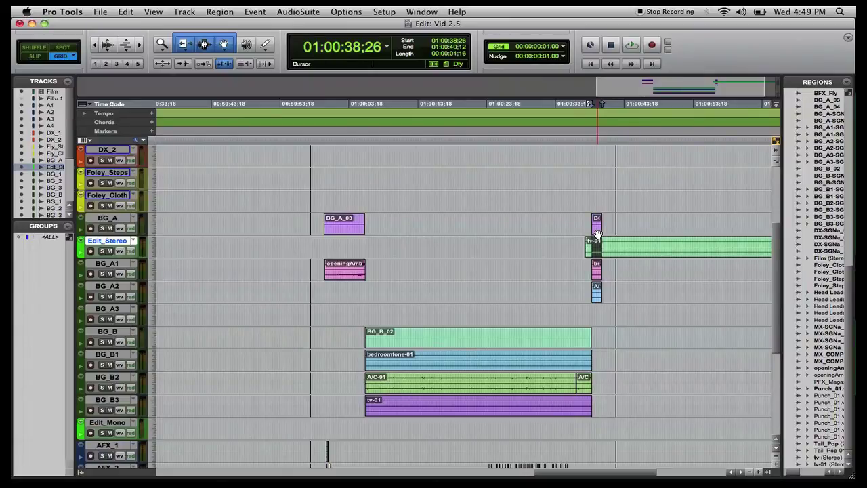
pyautogui.press('Delete')
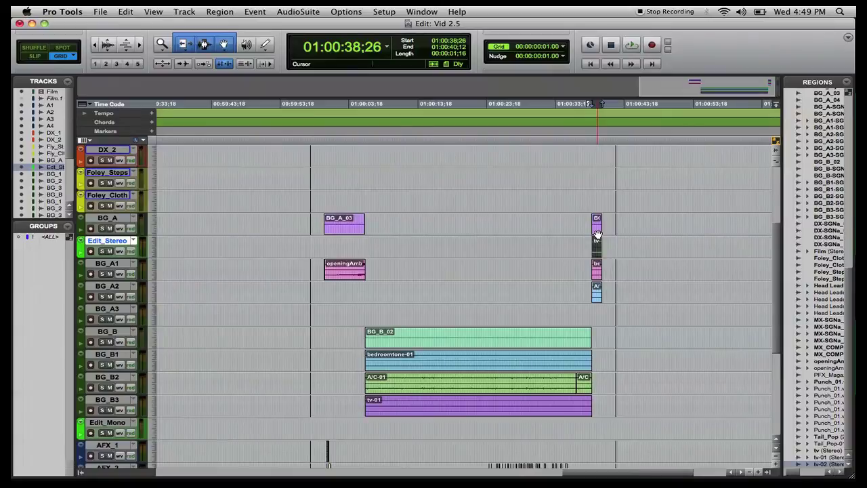
pyautogui.moveTo(596, 252); pyautogui.dragTo(597, 306)
# Add 33 ms fade-ins and fade-outs to the bedroomtone, A/C and tv regions under BG_A_04 on BG_A1, BG_A2 and BG_A3
pyautogui.click(596, 272)
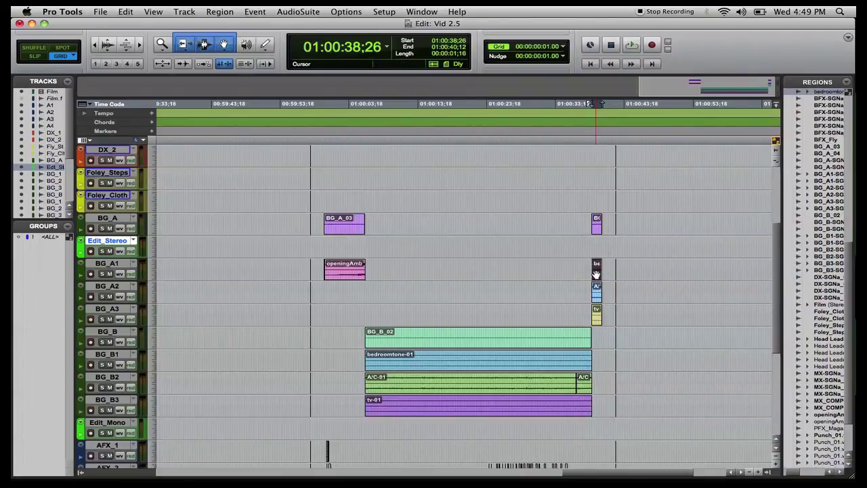
pyautogui.press('super+f')
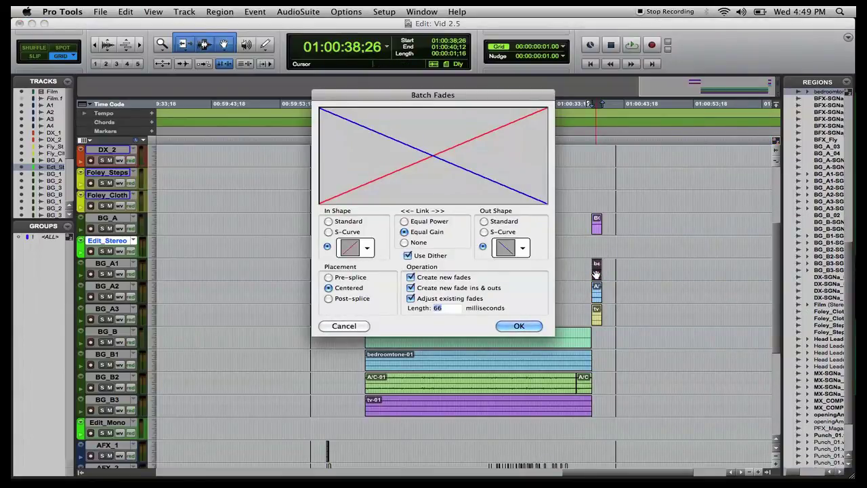
pyautogui.press('Return')
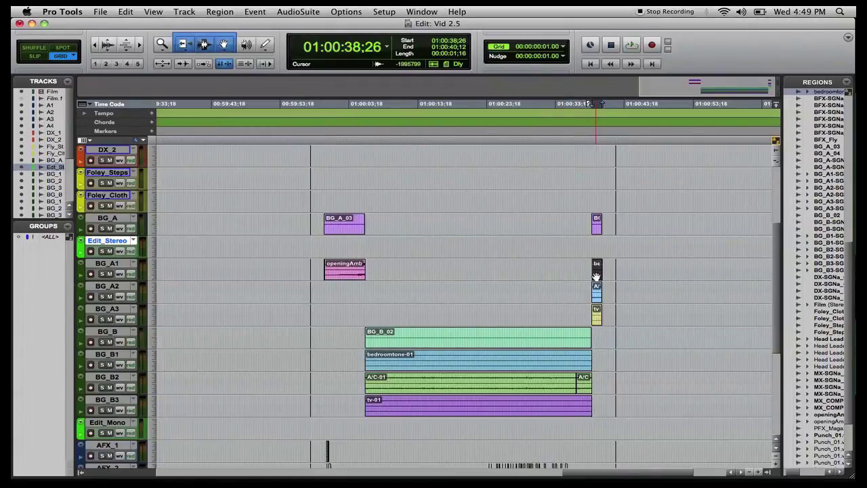
pyautogui.click(597, 293)
pyautogui.press('super+f')
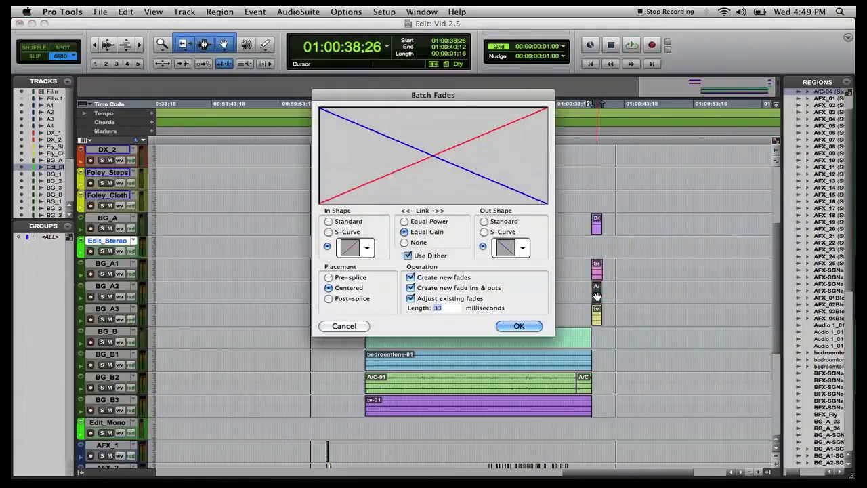
pyautogui.press('Return')
pyautogui.click(596, 313)
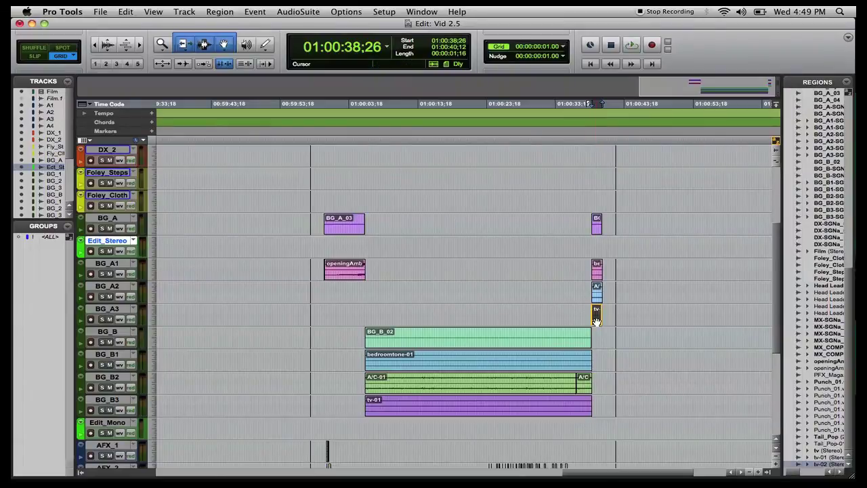
pyautogui.press('super+f')
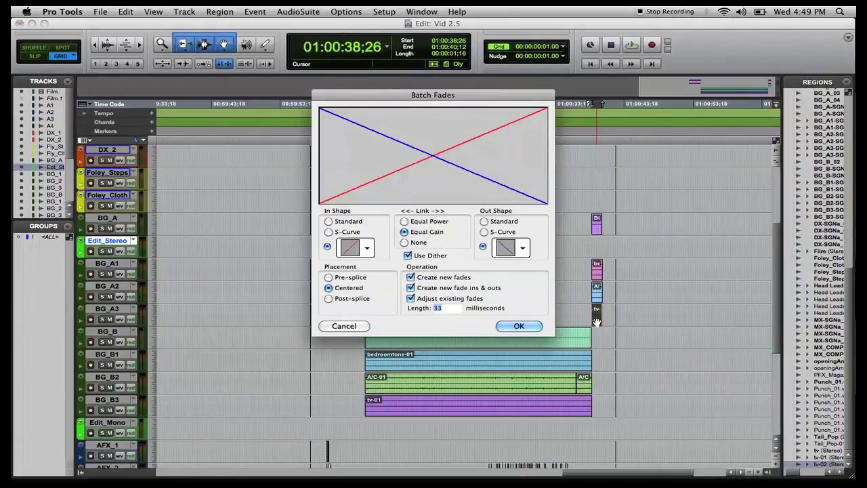
pyautogui.press('Return')
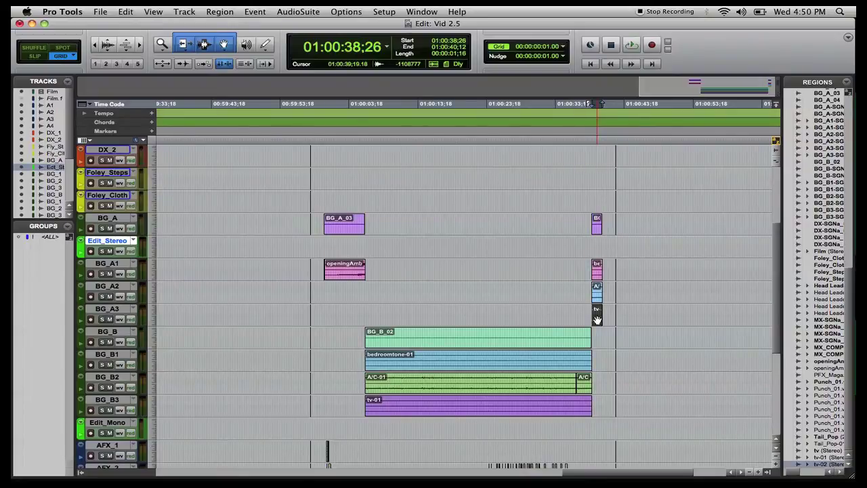
pyautogui.scroll(2, 505, 285)
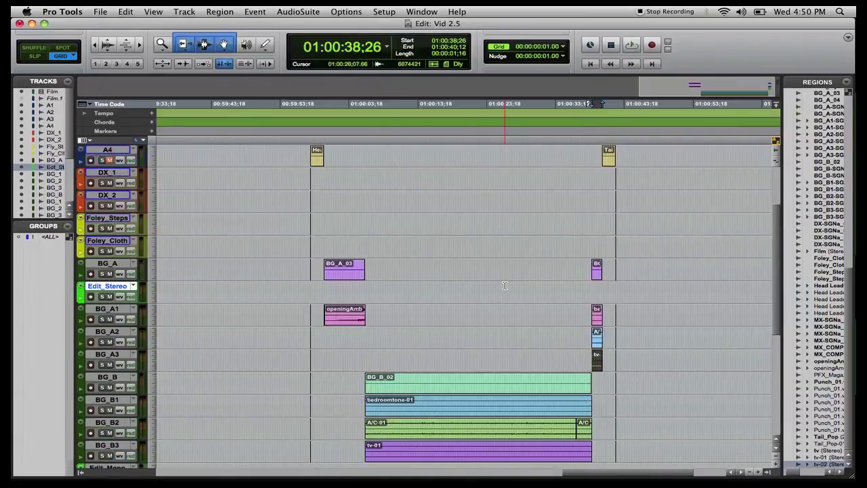
pyautogui.scroll(4, 504, 285)
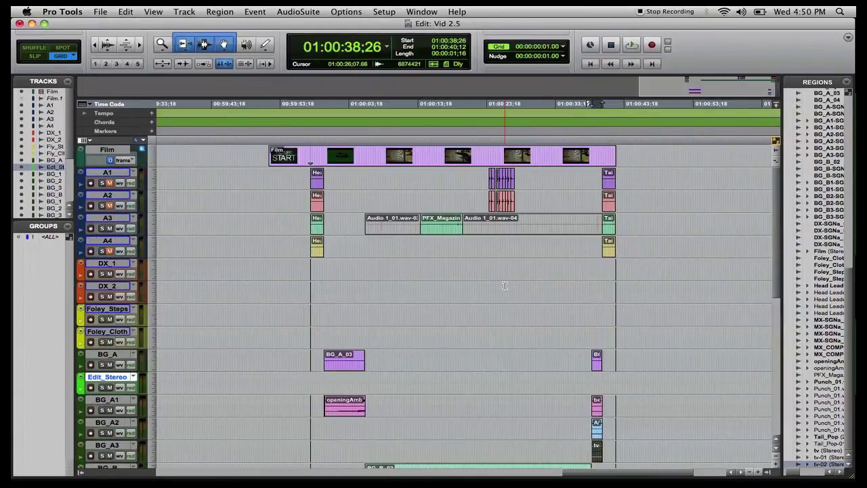